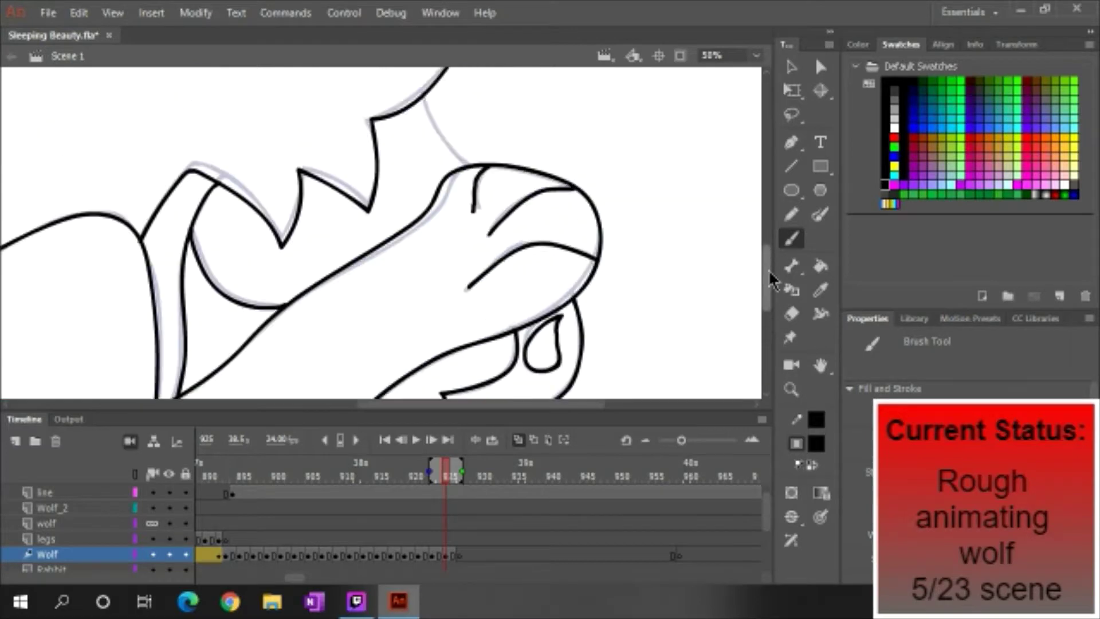
Go to frame 926 of the Wolf layer and trace the wolf's cheek fur and upright ear's edge between the onion-skinned drawings.
{"action": "scroll", "coordinate": [381, 229], "scroll_direction": "down", "scroll_amount": 2}
{"action": "left_click", "coordinate": [465, 542]}
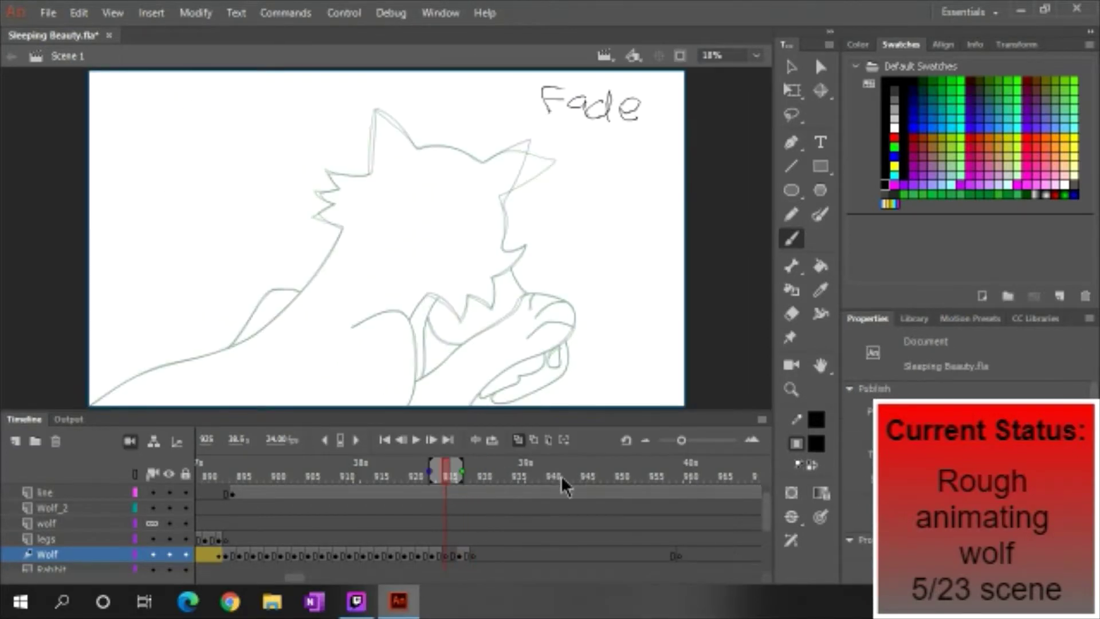
{"action": "left_click", "coordinate": [452, 455]}
{"action": "scroll", "coordinate": [767, 212], "scroll_direction": "up", "scroll_amount": 2}
{"action": "left_click_drag", "start_coordinate": [352, 118], "coordinate": [341, 290]}
{"action": "left_click_drag", "start_coordinate": [450, 405], "coordinate": [510, 405]}
{"action": "left_click_drag", "start_coordinate": [229, 149], "coordinate": [258, 264]}
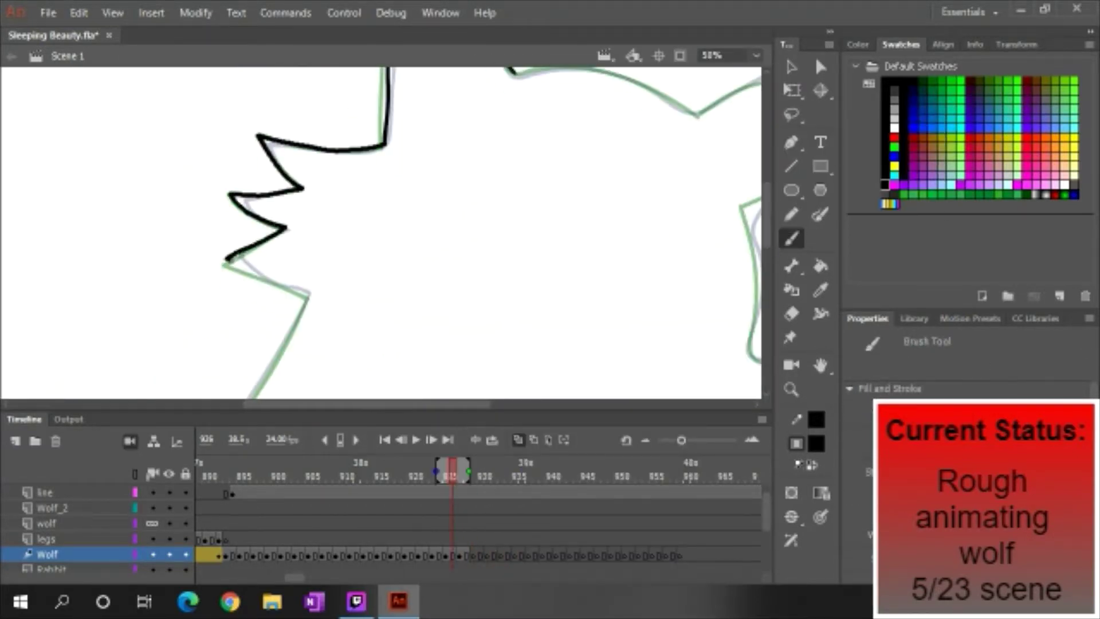
Ink the head top, both ear tips, the face profile and the jagged mouth fur on frame 926 with the Brush tool.
{"action": "scroll", "coordinate": [381, 229], "scroll_direction": "up", "scroll_amount": 2}
{"action": "mouse_move", "coordinate": [467, 232]}
{"action": "left_mouse_down"}
{"action": "mouse_move", "coordinate": [636, 189]}
{"action": "mouse_move", "coordinate": [518, 329]}
{"action": "left_mouse_up"}
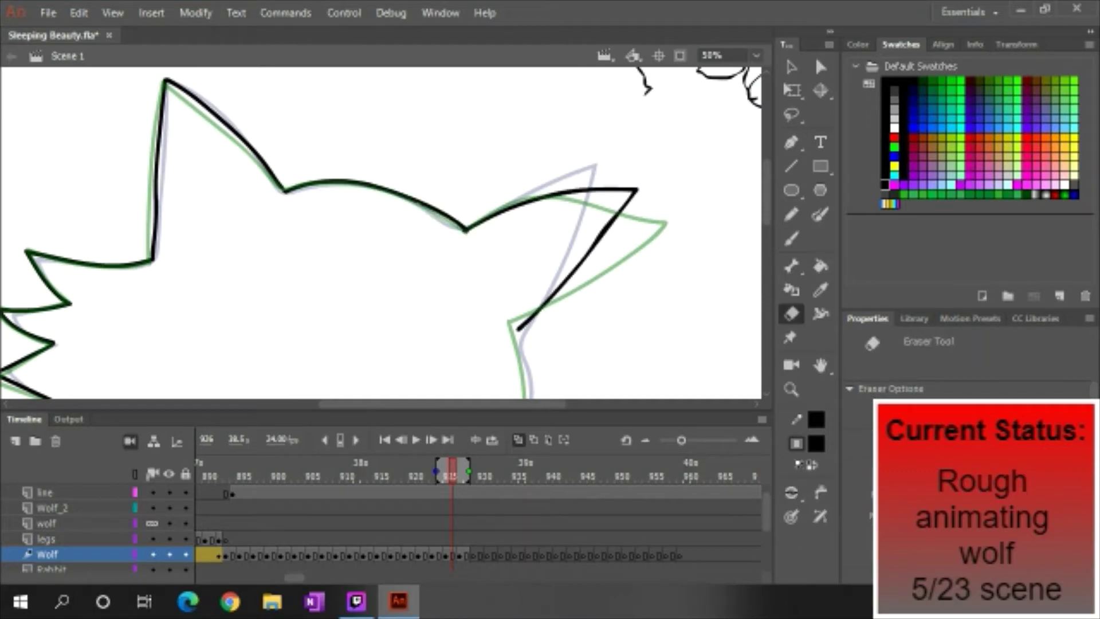
{"action": "key", "text": "b"}
{"action": "scroll", "coordinate": [381, 229], "scroll_direction": "down", "scroll_amount": 3}
{"action": "left_click_drag", "start_coordinate": [590, 94], "coordinate": [487, 309]}
{"action": "scroll", "coordinate": [381, 229], "scroll_direction": "right", "scroll_amount": 2}
{"action": "left_click_drag", "start_coordinate": [284, 229], "coordinate": [481, 304]}
Trace the wolf's shoulder, forearm, paw and curled fingers on frame 926 along the onion-skin guides.
{"action": "scroll", "coordinate": [381, 229], "scroll_direction": "down", "scroll_amount": 2}
{"action": "left_click_drag", "start_coordinate": [338, 83], "coordinate": [292, 301]}
{"action": "left_click_drag", "start_coordinate": [97, 161], "coordinate": [255, 378]}
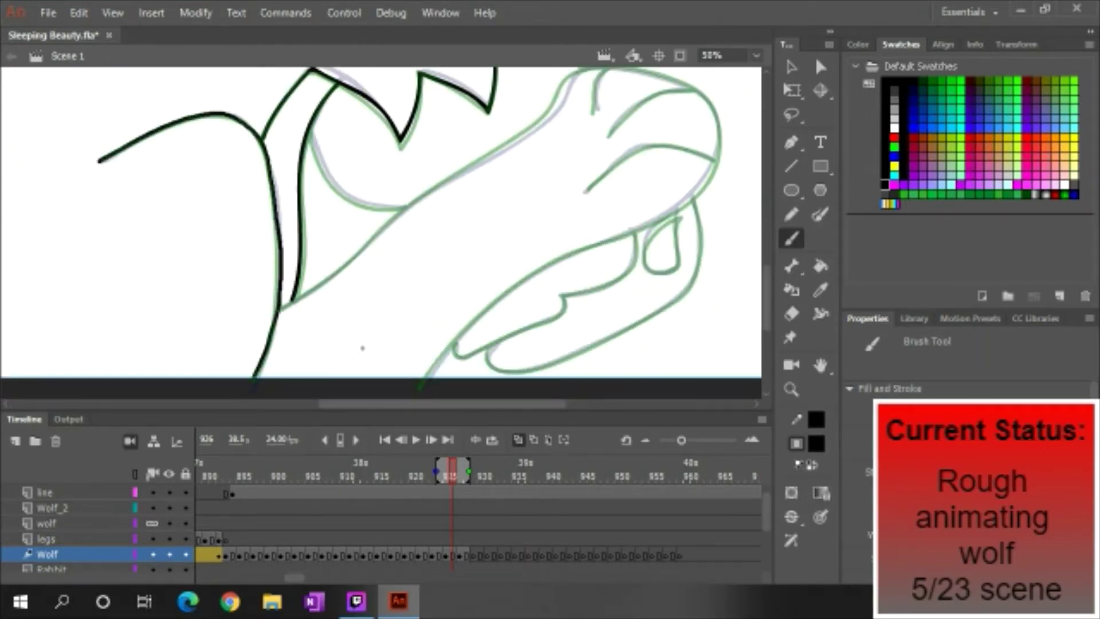
{"action": "mouse_move", "coordinate": [280, 312]}
{"action": "left_mouse_down"}
{"action": "mouse_move", "coordinate": [713, 149]}
{"action": "mouse_move", "coordinate": [429, 385]}
{"action": "left_mouse_up"}
{"action": "left_click_drag", "start_coordinate": [587, 195], "coordinate": [713, 146]}
{"action": "left_click_drag", "start_coordinate": [624, 123], "coordinate": [679, 95]}
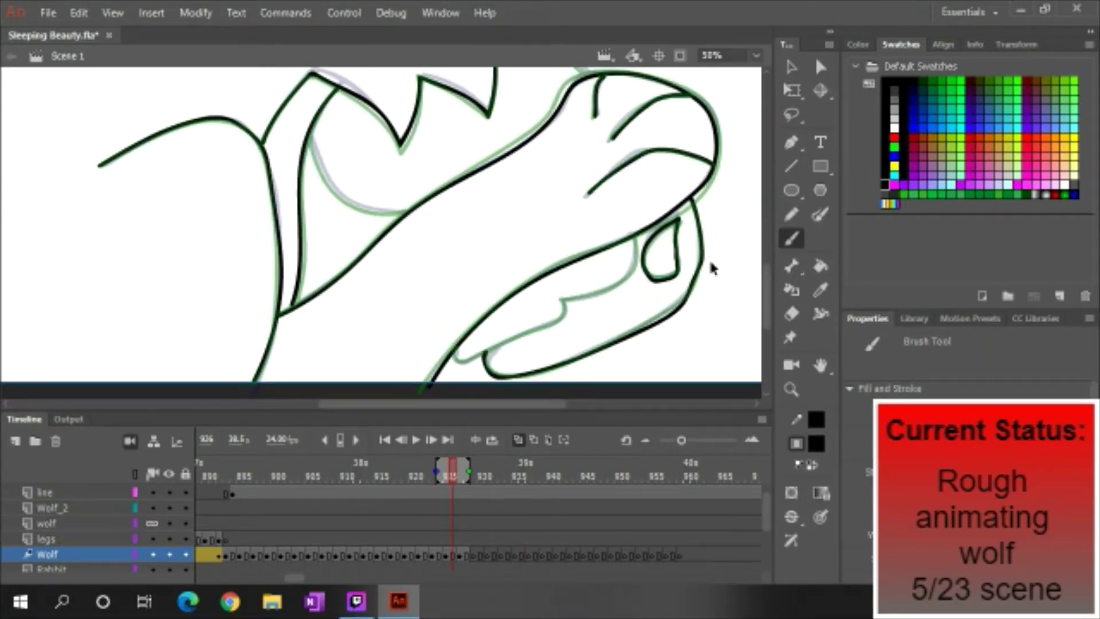
{"action": "left_click_drag", "start_coordinate": [693, 201], "coordinate": [487, 375]}
Add the inner jaw curve and the long neck and back outline to the wolf on frame 926.
{"action": "scroll", "coordinate": [381, 229], "scroll_direction": "up", "scroll_amount": 3}
{"action": "left_click_drag", "start_coordinate": [409, 270], "coordinate": [309, 355]}
{"action": "scroll", "coordinate": [381, 229], "scroll_direction": "left", "scroll_amount": 3}
{"action": "key", "text": "ctrl+minus"}
{"action": "left_click_drag", "start_coordinate": [410, 130], "coordinate": [115, 341]}
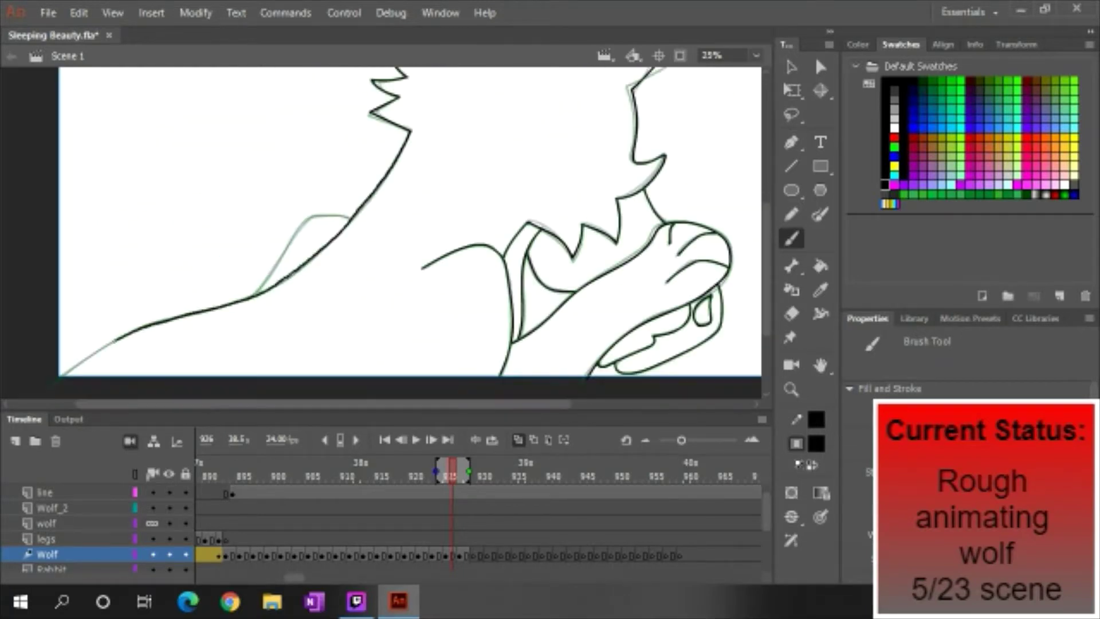
{"action": "key", "text": "ctrl+minus"}
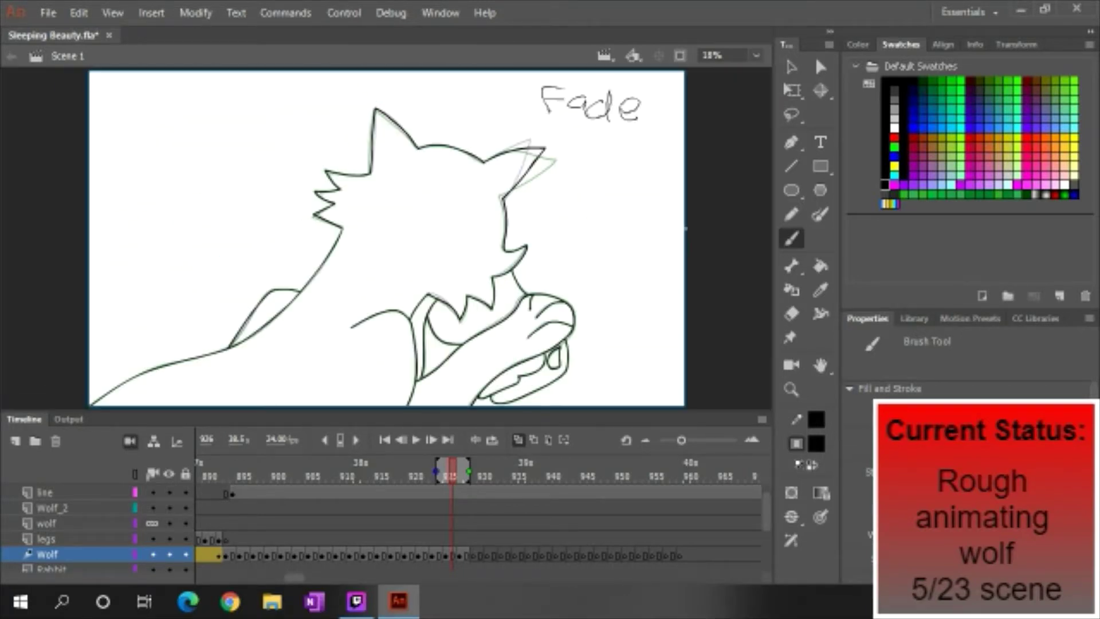
Review the wolf's movement frame by frame from about frame 917 through frame 930.
{"action": "mouse_move", "coordinate": [453, 475]}
{"action": "left_mouse_down"}
{"action": "mouse_move", "coordinate": [290, 475]}
{"action": "mouse_move", "coordinate": [393, 475]}
{"action": "left_mouse_up"}
{"action": "key", "text": "ctrl+equal"}
{"action": "key", "text": "ctrl+equal"}
{"action": "key", "text": "e"}
{"action": "key", "text": "period"}
{"action": "key", "text": "period"}
{"action": "key", "text": "period"}
{"action": "key", "text": "period"}
{"action": "key", "text": "period"}
{"action": "key", "text": "period"}
{"action": "key", "text": "period"}
{"action": "key", "text": "period"}
{"action": "key", "text": "period"}
{"action": "key", "text": "period"}
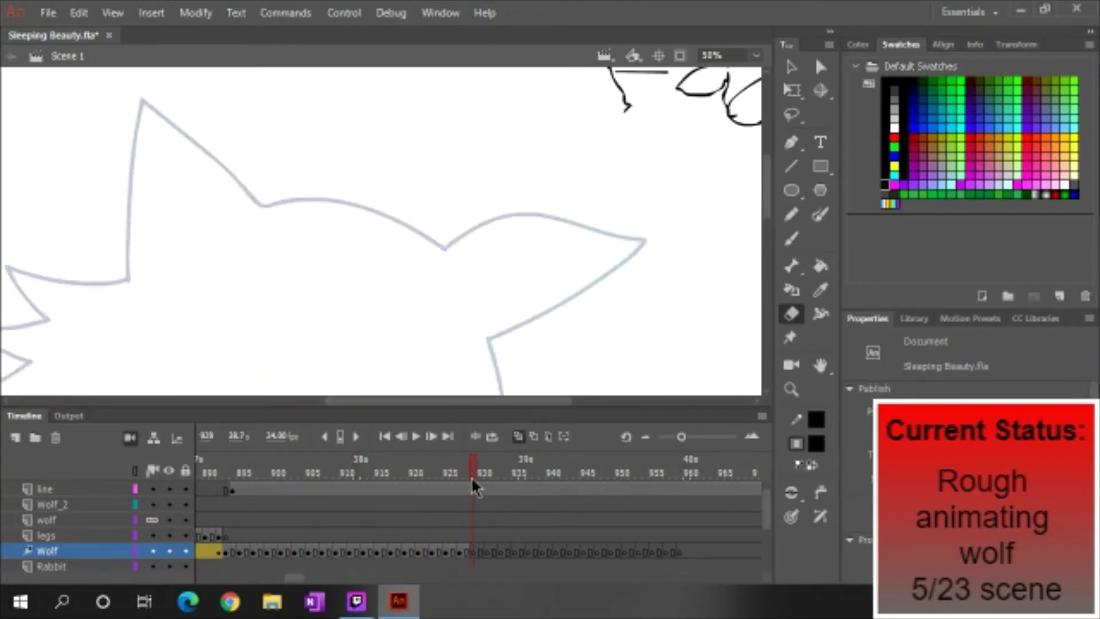
{"action": "key", "text": "b"}
{"action": "scroll", "coordinate": [213, 274], "scroll_direction": "down", "scroll_amount": 4}
{"action": "left_click", "coordinate": [473, 467]}
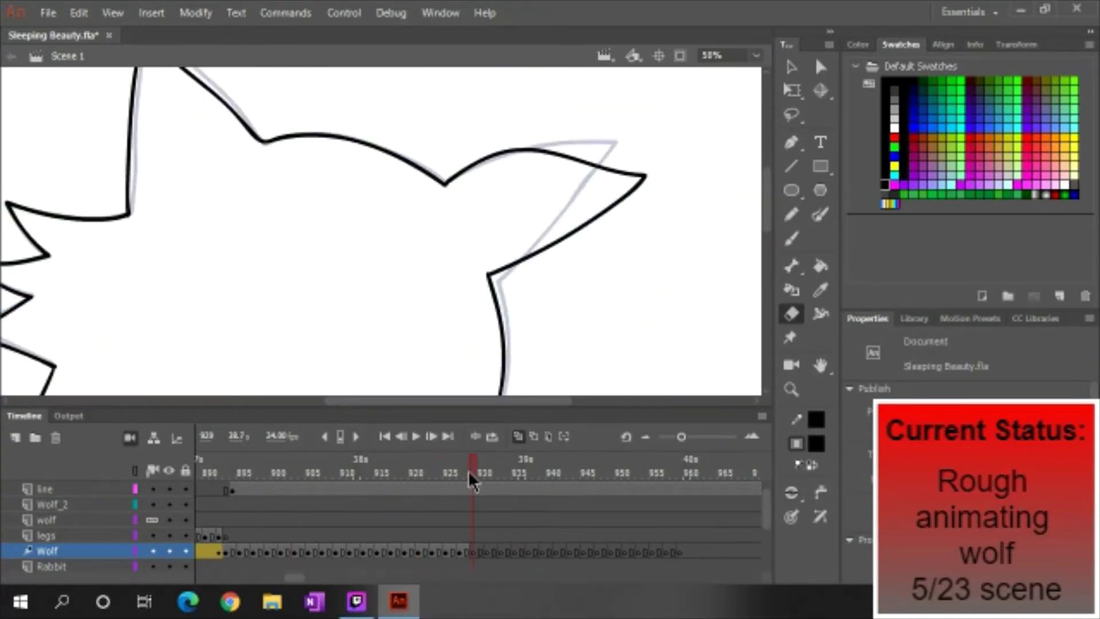
{"action": "key", "text": "ctrl+minus"}
{"action": "key", "text": "ctrl+minus"}
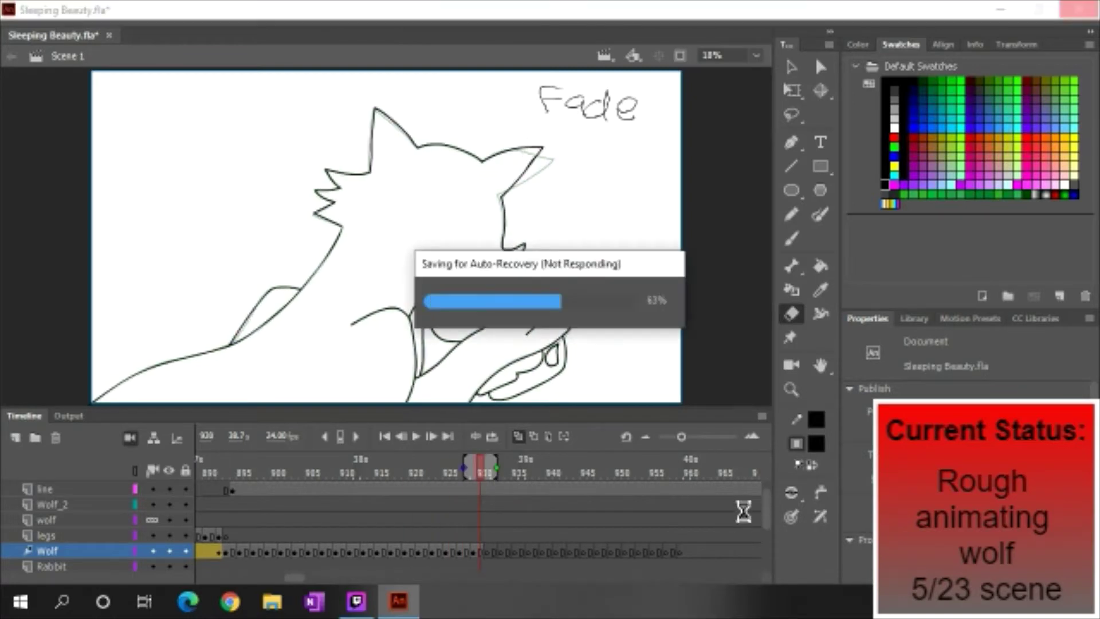
Shift the Wolf layer's keyframes from about frame 895 to 930 slightly later, leaving frame 896 blank for an in-between.
{"action": "left_click_drag", "start_coordinate": [240, 550], "coordinate": [480, 551]}
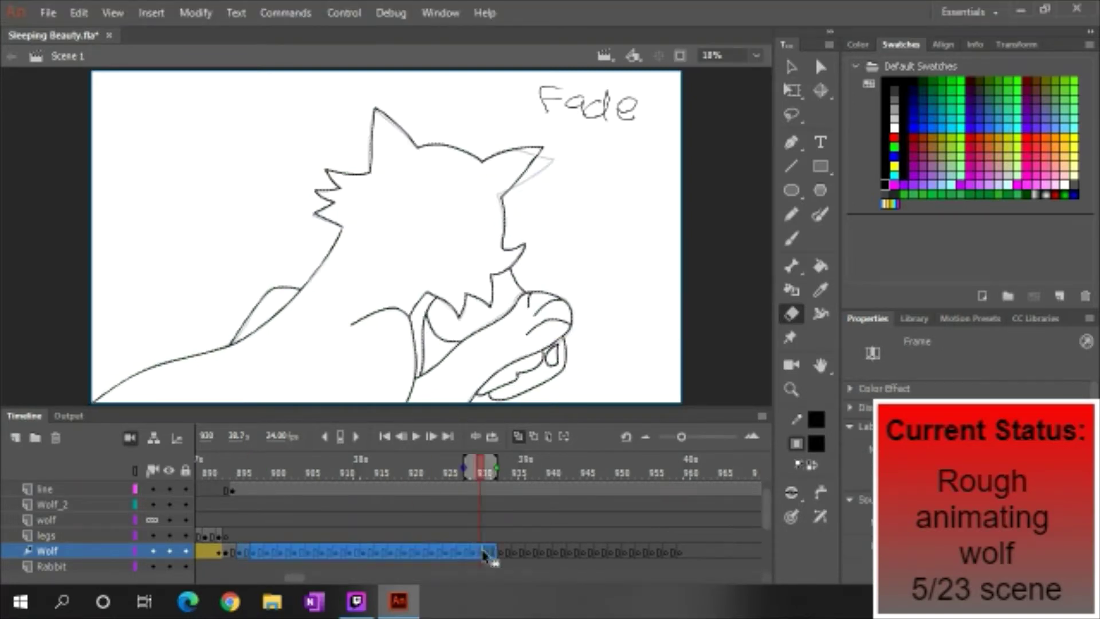
{"action": "left_click", "coordinate": [246, 474]}
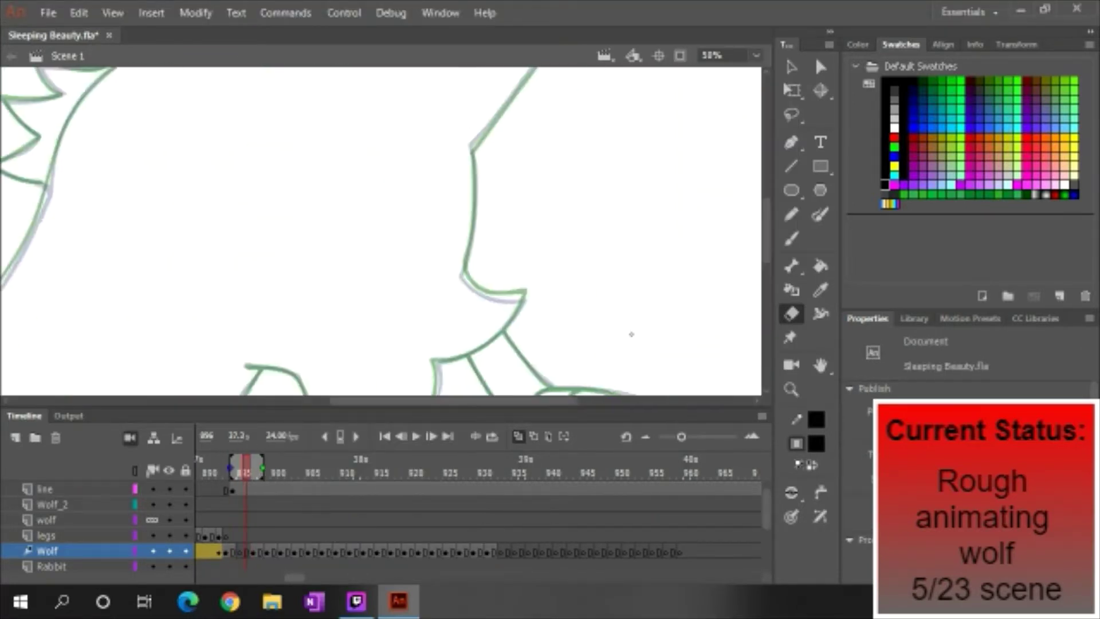
{"action": "scroll", "coordinate": [381, 230], "scroll_direction": "up", "scroll_amount": 5}
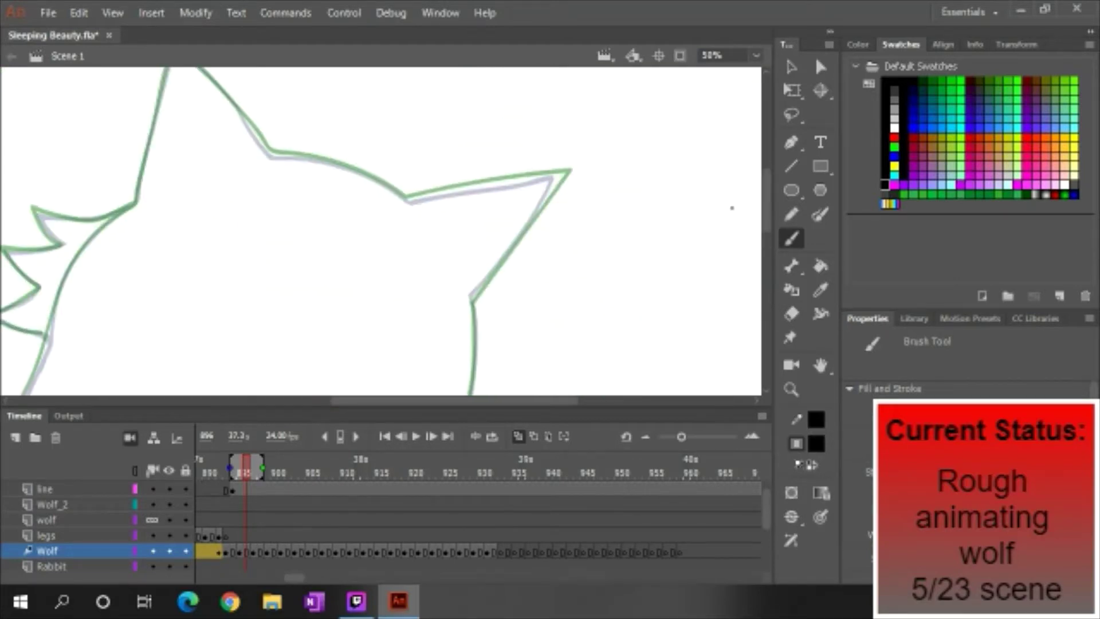
Trace the wolf's ears, head top and cheek fur on frame 896 between the onion-skinned drawings.
{"action": "left_click_drag", "start_coordinate": [546, 193], "coordinate": [408, 199]}
{"action": "scroll", "coordinate": [408, 200], "scroll_direction": "up", "scroll_amount": 3}
{"action": "left_click_drag", "start_coordinate": [338, 132], "coordinate": [476, 229]}
{"action": "scroll", "coordinate": [476, 229], "scroll_direction": "up", "scroll_amount": 3}
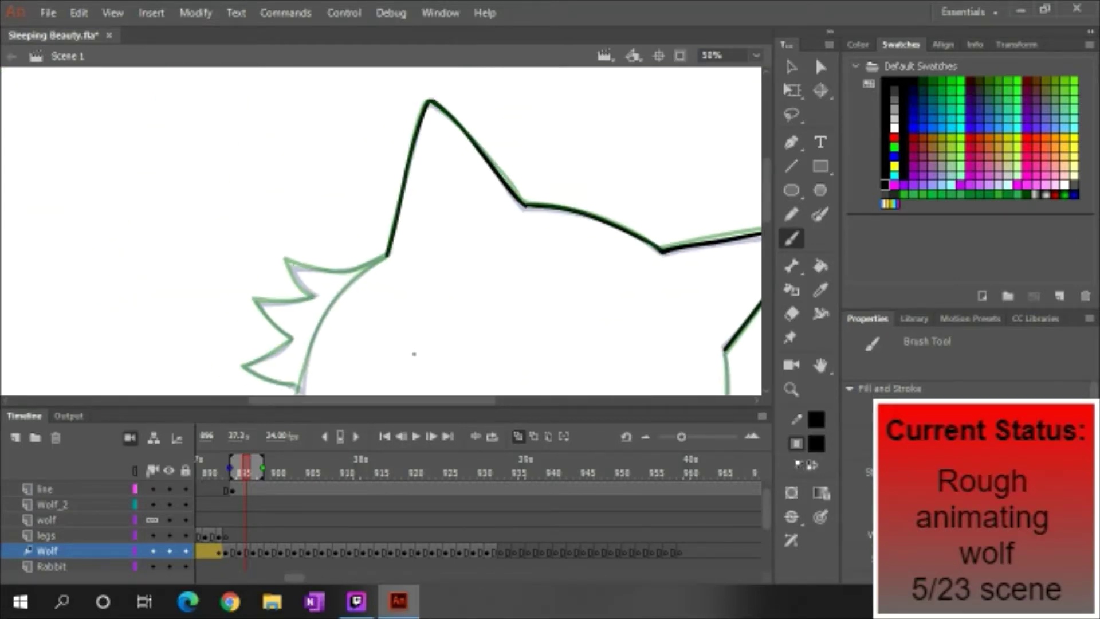
{"action": "scroll", "coordinate": [401, 229], "scroll_direction": "down", "scroll_amount": 5}
{"action": "left_click_drag", "start_coordinate": [389, 172], "coordinate": [252, 281]}
{"action": "left_click_drag", "start_coordinate": [252, 172], "coordinate": [382, 303]}
Draw the face profile, mouth fur, teeth, jaw edge and shoulder curve on frame 896.
{"action": "scroll", "coordinate": [381, 304], "scroll_direction": "down", "scroll_amount": 3}
{"action": "scroll", "coordinate": [546, 385], "scroll_direction": "down", "scroll_amount": 1}
{"action": "left_click_drag", "start_coordinate": [573, 72], "coordinate": [527, 310]}
{"action": "left_click_drag", "start_coordinate": [401, 330], "coordinate": [499, 389]}
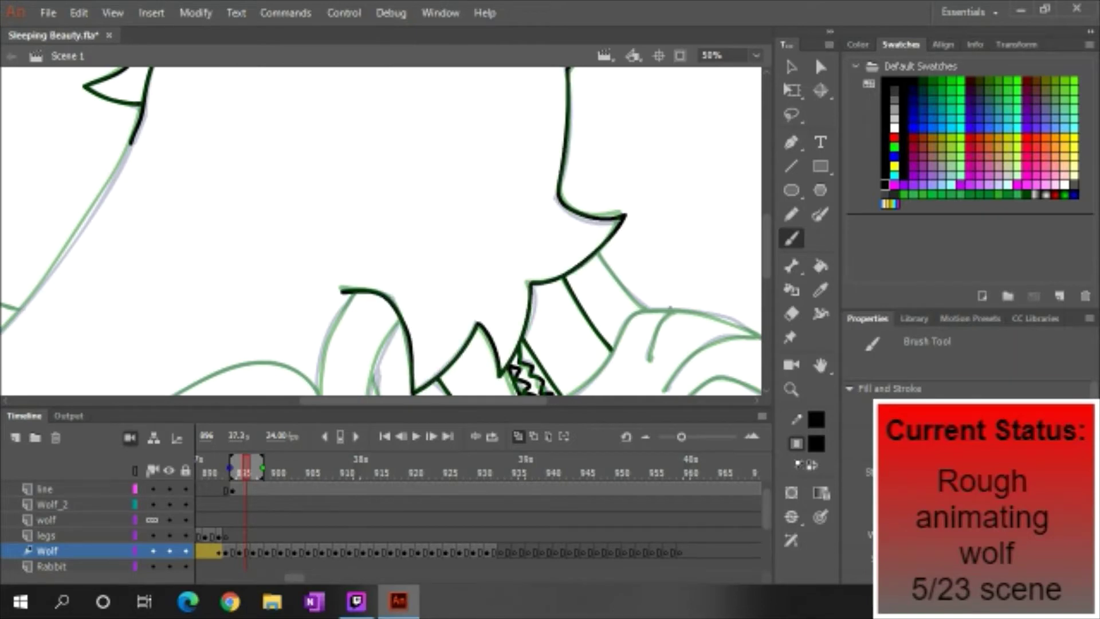
{"action": "scroll", "coordinate": [499, 390], "scroll_direction": "down", "scroll_amount": 5}
{"action": "mouse_move", "coordinate": [149, 169]}
{"action": "left_mouse_down"}
{"action": "mouse_move", "coordinate": [286, 123]}
{"action": "mouse_move", "coordinate": [335, 247]}
{"action": "mouse_move", "coordinate": [355, 127]}
{"action": "left_mouse_up"}
{"action": "scroll", "coordinate": [381, 229], "scroll_direction": "up", "scroll_amount": 3}
{"action": "left_click_drag", "start_coordinate": [367, 246], "coordinate": [403, 156]}
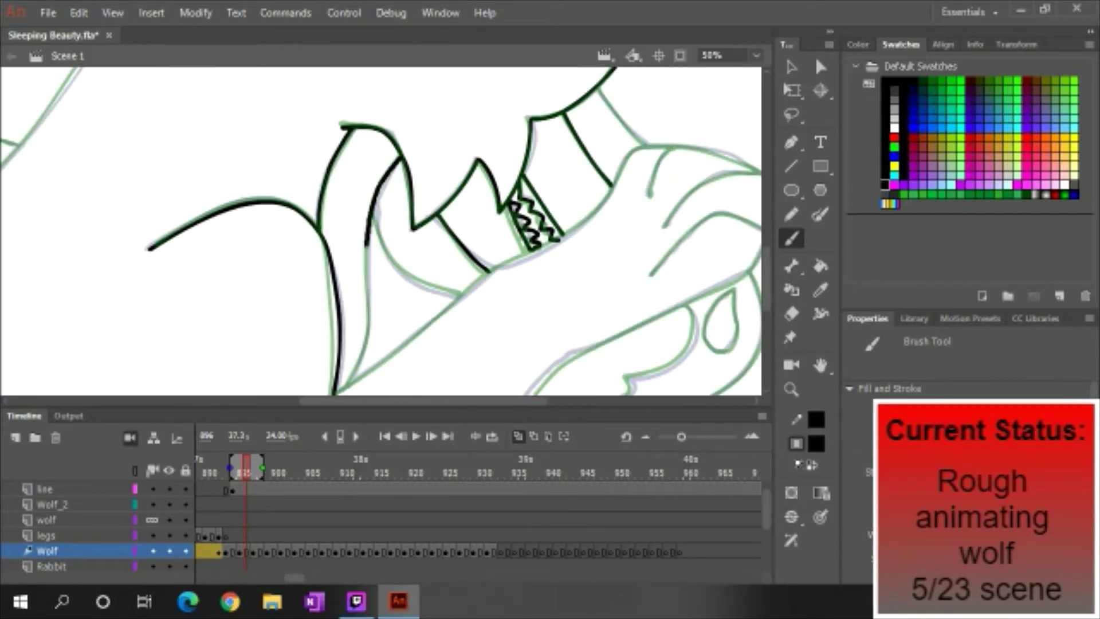
Trace the forearm, paw creases, thumb and curled fingers on frame 896.
{"action": "scroll", "coordinate": [381, 230], "scroll_direction": "down", "scroll_amount": 3}
{"action": "left_click_drag", "start_coordinate": [218, 313], "coordinate": [375, 192]}
{"action": "mouse_move", "coordinate": [492, 106]}
{"action": "left_mouse_down"}
{"action": "mouse_move", "coordinate": [653, 108]}
{"action": "mouse_move", "coordinate": [573, 229]}
{"action": "mouse_move", "coordinate": [401, 326]}
{"action": "left_mouse_up"}
{"action": "left_click_drag", "start_coordinate": [532, 197], "coordinate": [647, 151]}
{"action": "left_click_drag", "start_coordinate": [547, 150], "coordinate": [641, 98]}
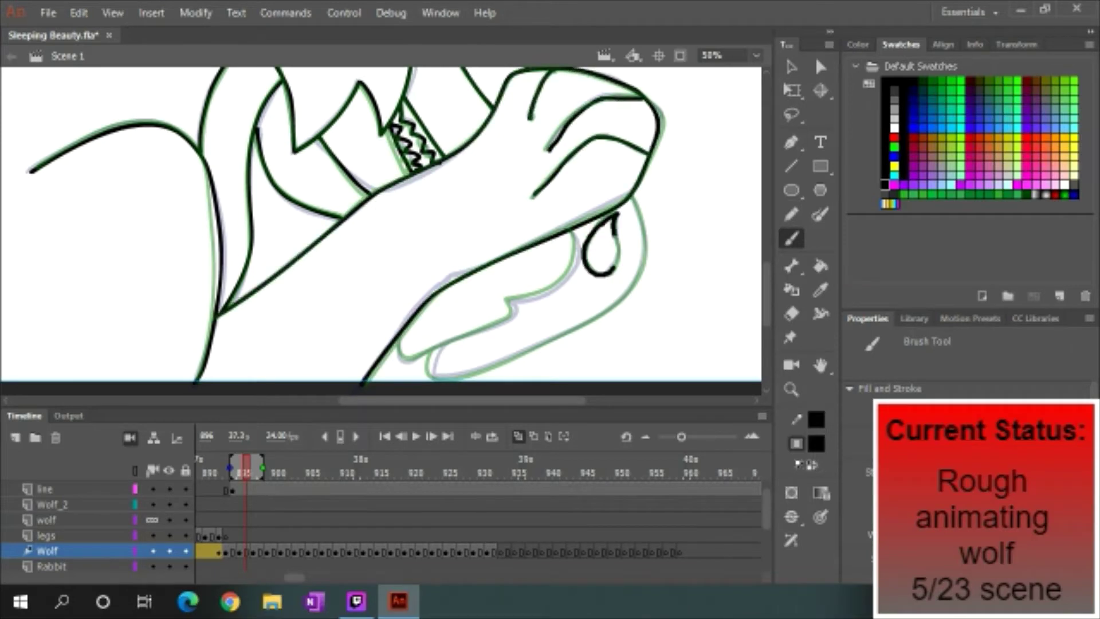
{"action": "left_click_drag", "start_coordinate": [633, 199], "coordinate": [476, 344]}
{"action": "left_click_drag", "start_coordinate": [573, 244], "coordinate": [401, 352]}
Complete the wolf's back outline on frame 896 and compare the drawing with frame 897.
{"action": "scroll", "coordinate": [381, 230], "scroll_direction": "up", "scroll_amount": 8}
{"action": "key", "text": "ctrl+minus"}
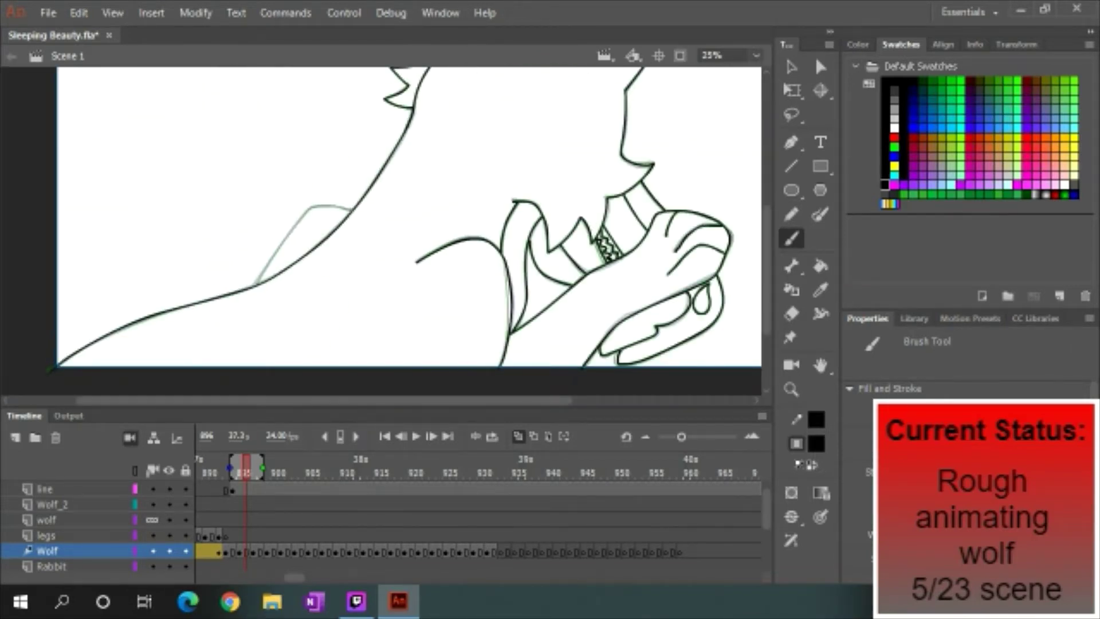
{"action": "key", "text": "e"}
{"action": "key", "text": "ctrl+2"}
{"action": "left_click_drag", "start_coordinate": [242, 472], "coordinate": [256, 478]}
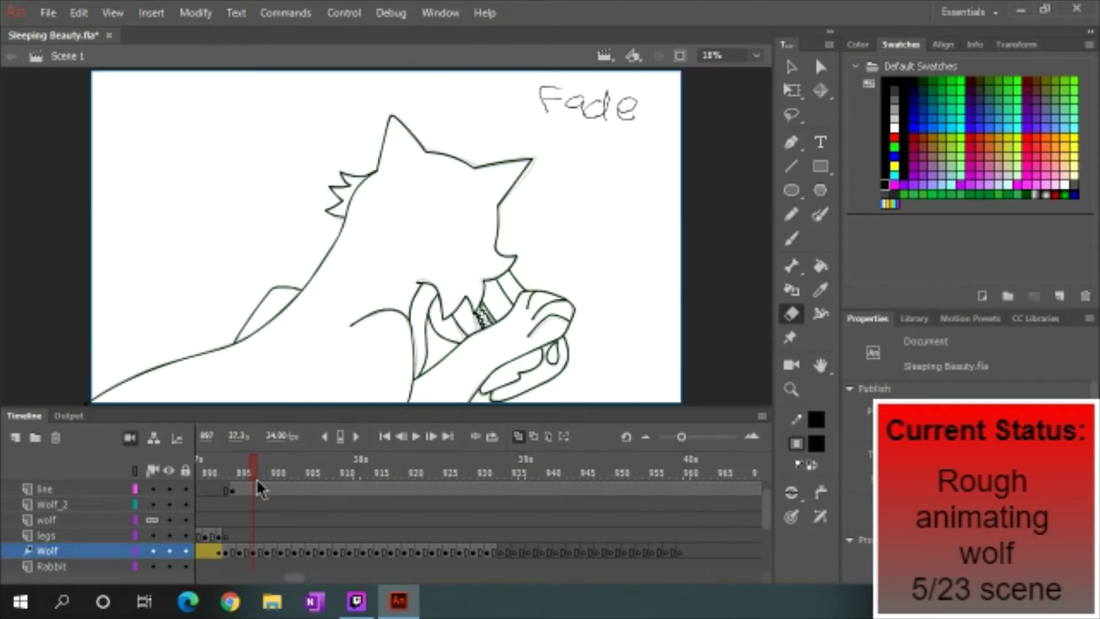
Prepare frame 899 of the Wolf layer as a blank in-between and ink the upright ear and head top.
{"action": "right_click", "coordinate": [267, 549]}
{"action": "left_click", "coordinate": [272, 481]}
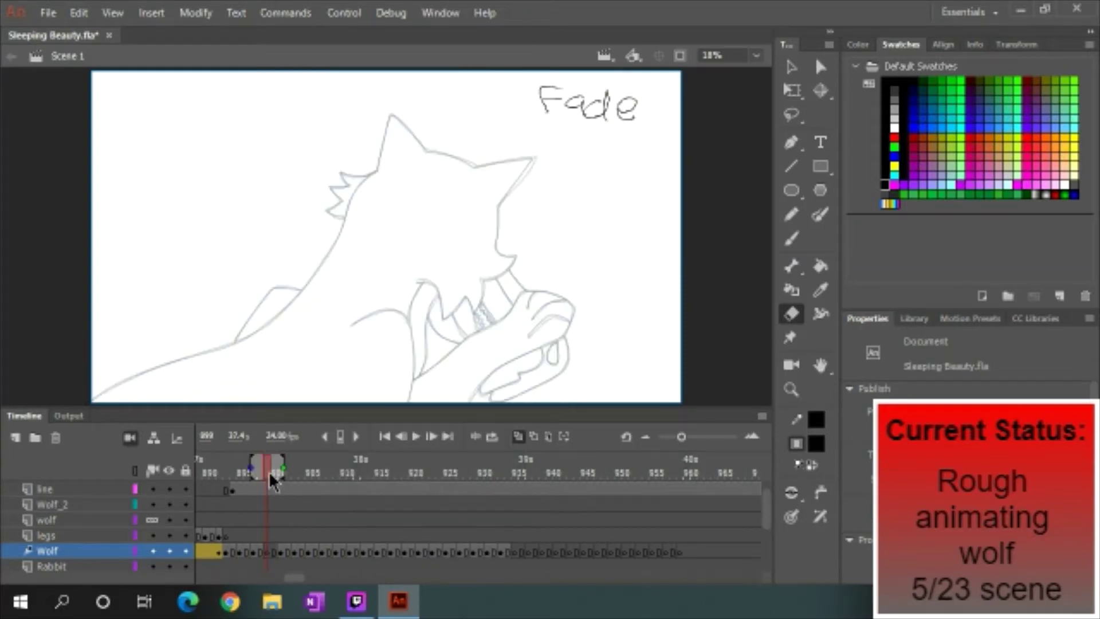
{"action": "key", "text": "b"}
{"action": "key", "text": "ctrl+equal"}
{"action": "key", "text": "ctrl+equal"}
{"action": "key", "text": "ctrl+equal"}
{"action": "left_click_drag", "start_coordinate": [393, 103], "coordinate": [364, 252]}
{"action": "left_click_drag", "start_coordinate": [246, 103], "coordinate": [503, 239]}
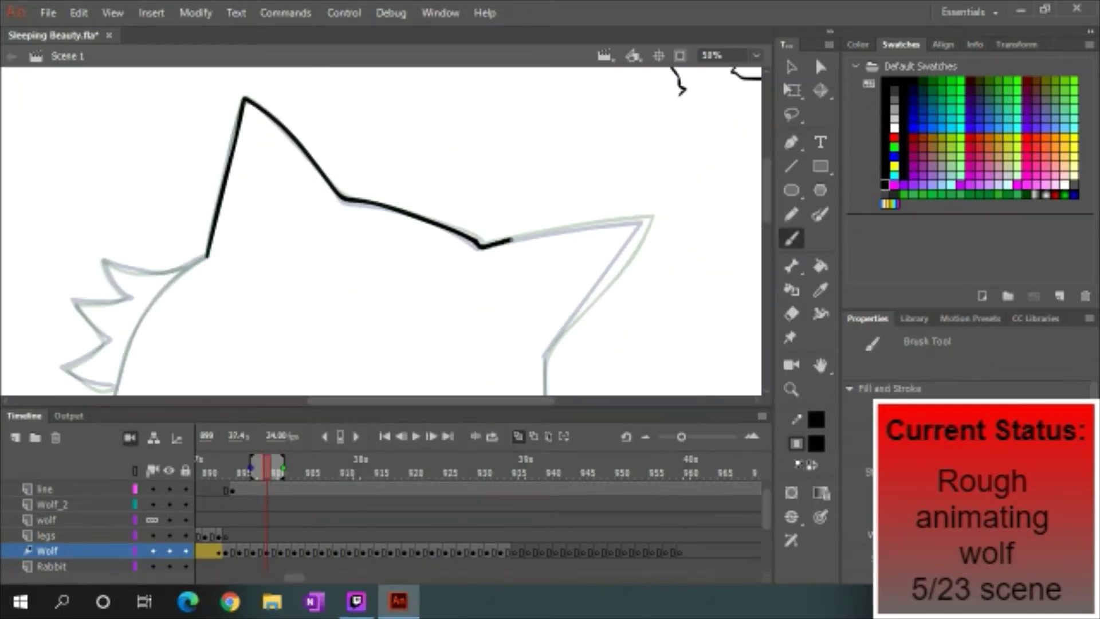
Trace the face profile, cheek fur, jagged mouth fur and shoulder curve on frame 899.
{"action": "scroll", "coordinate": [381, 229], "scroll_direction": "down", "scroll_amount": 5}
{"action": "left_click_drag", "start_coordinate": [544, 69], "coordinate": [540, 166]}
{"action": "left_click_drag", "start_coordinate": [596, 209], "coordinate": [315, 282]}
{"action": "scroll", "coordinate": [401, 229], "scroll_direction": "down", "scroll_amount": 4}
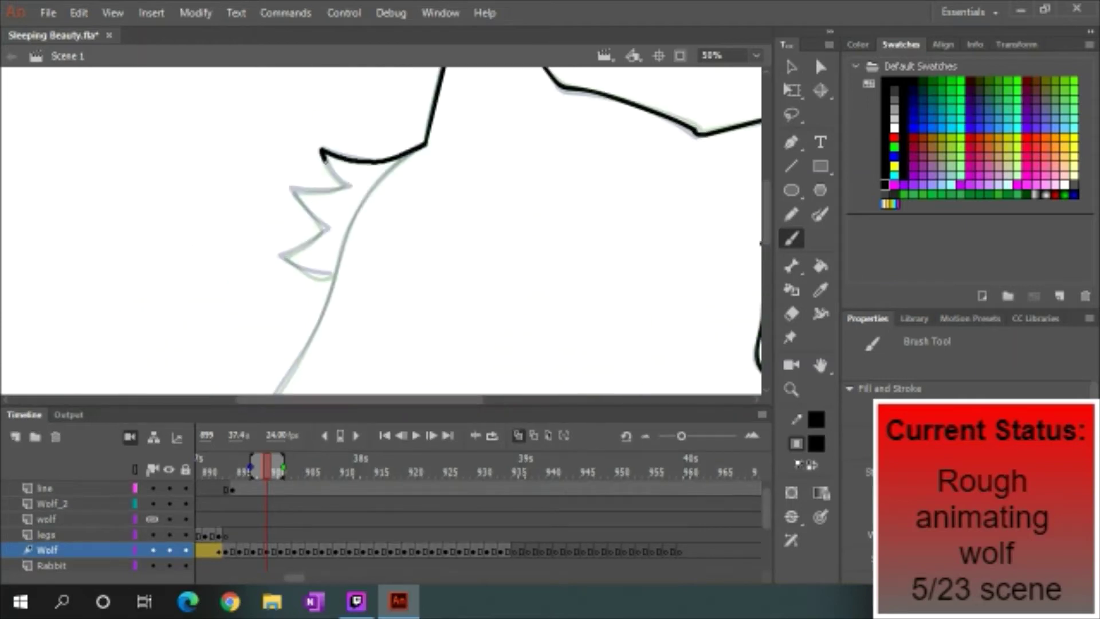
{"action": "scroll", "coordinate": [401, 230], "scroll_direction": "up", "scroll_amount": 3}
{"action": "scroll", "coordinate": [401, 229], "scroll_direction": "down", "scroll_amount": 4}
{"action": "left_click_drag", "start_coordinate": [504, 370], "coordinate": [352, 154]}
{"action": "left_click_drag", "start_coordinate": [717, 72], "coordinate": [530, 212]}
{"action": "scroll", "coordinate": [401, 230], "scroll_direction": "up", "scroll_amount": 2}
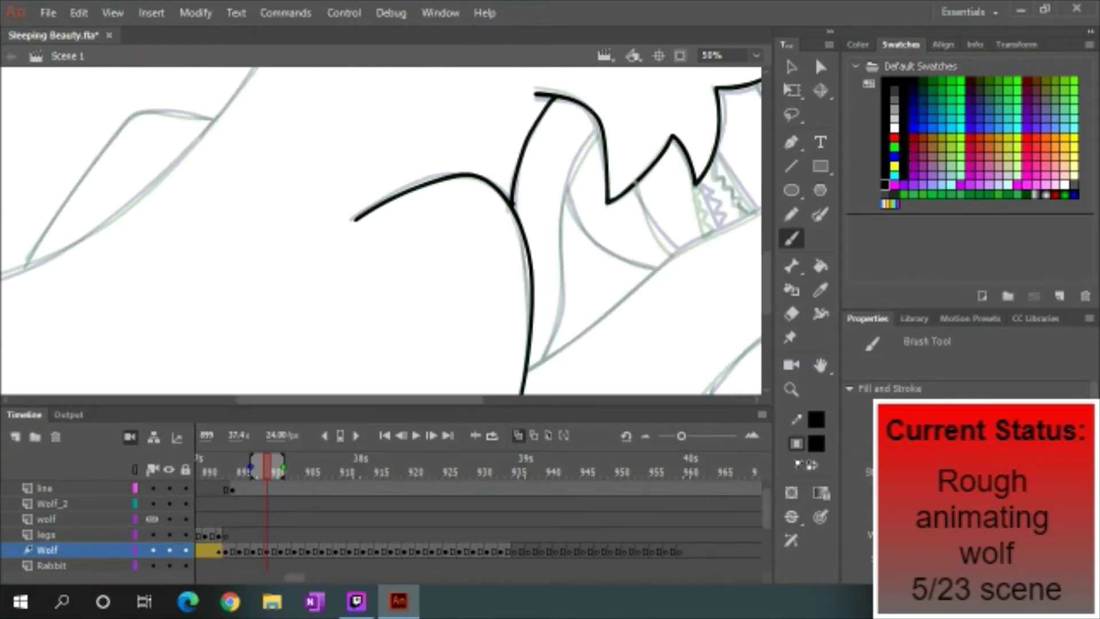
Draw the jaw edge, forearm, paw outline and knuckle creases on frame 899.
{"action": "scroll", "coordinate": [401, 229], "scroll_direction": "down", "scroll_amount": 3}
{"action": "left_click_drag", "start_coordinate": [727, 167], "coordinate": [281, 330]}
{"action": "left_click_drag", "start_coordinate": [613, 159], "coordinate": [713, 106]}
{"action": "left_click_drag", "start_coordinate": [602, 207], "coordinate": [725, 169]}
{"action": "key", "text": "e"}
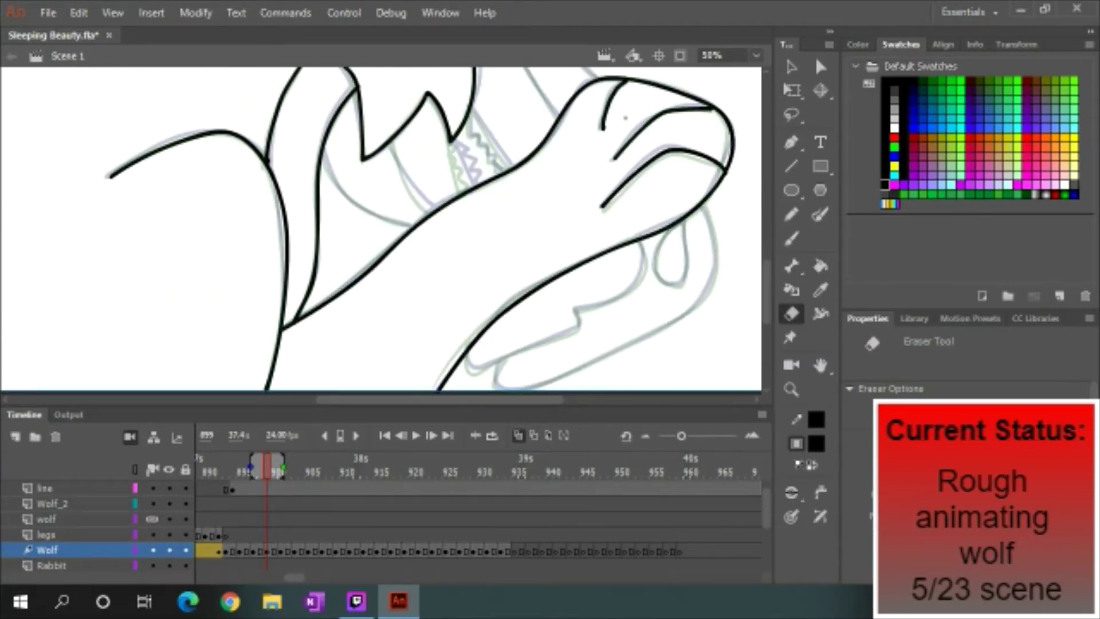
Ink the thumb, curled fingers and teeth details on frame 899.
{"action": "key", "text": "b"}
{"action": "left_click_drag", "start_coordinate": [682, 235], "coordinate": [653, 287]}
{"action": "scroll", "coordinate": [401, 229], "scroll_direction": "down", "scroll_amount": 1}
{"action": "left_click_drag", "start_coordinate": [716, 161], "coordinate": [608, 309]}
{"action": "key", "text": "e"}
{"action": "key", "text": "b"}
{"action": "scroll", "coordinate": [401, 229], "scroll_direction": "up", "scroll_amount": 4}
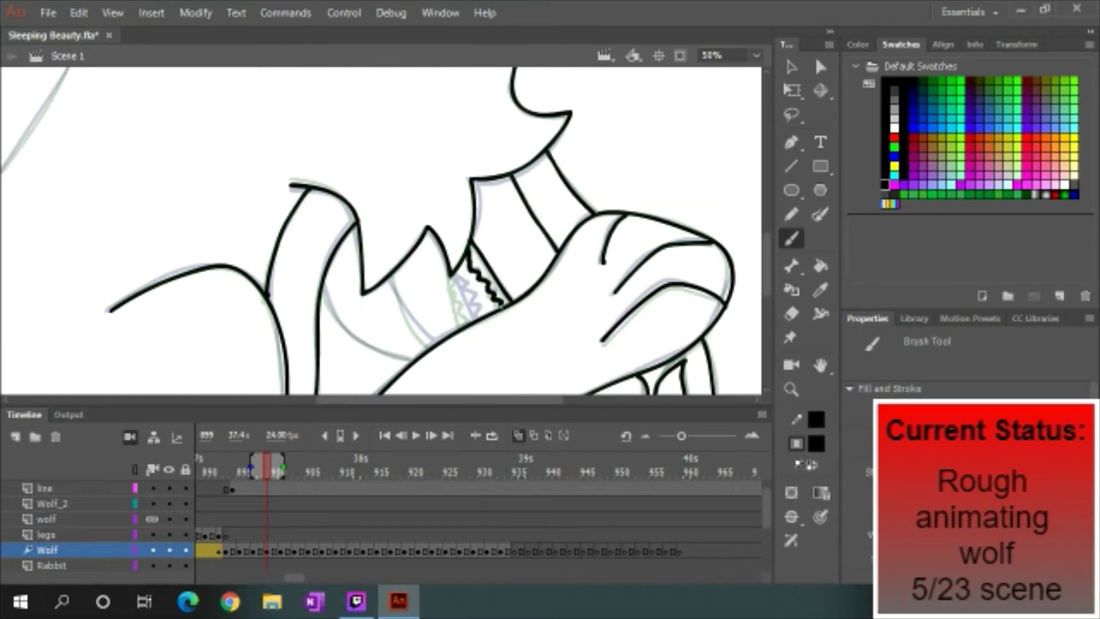
Open a gap in the Wolf layer's keyframes after frame 902, reaching to about frame 920.
{"action": "scroll", "coordinate": [401, 229], "scroll_direction": "down", "scroll_amount": 2}
{"action": "mouse_move", "coordinate": [269, 472]}
{"action": "left_mouse_down"}
{"action": "mouse_move", "coordinate": [407, 490]}
{"action": "mouse_move", "coordinate": [232, 476]}
{"action": "mouse_move", "coordinate": [271, 479]}
{"action": "left_mouse_up"}
{"action": "left_click_drag", "start_coordinate": [293, 551], "coordinate": [412, 551]}
{"action": "right_click", "coordinate": [394, 550]}
{"action": "left_click", "coordinate": [285, 470]}
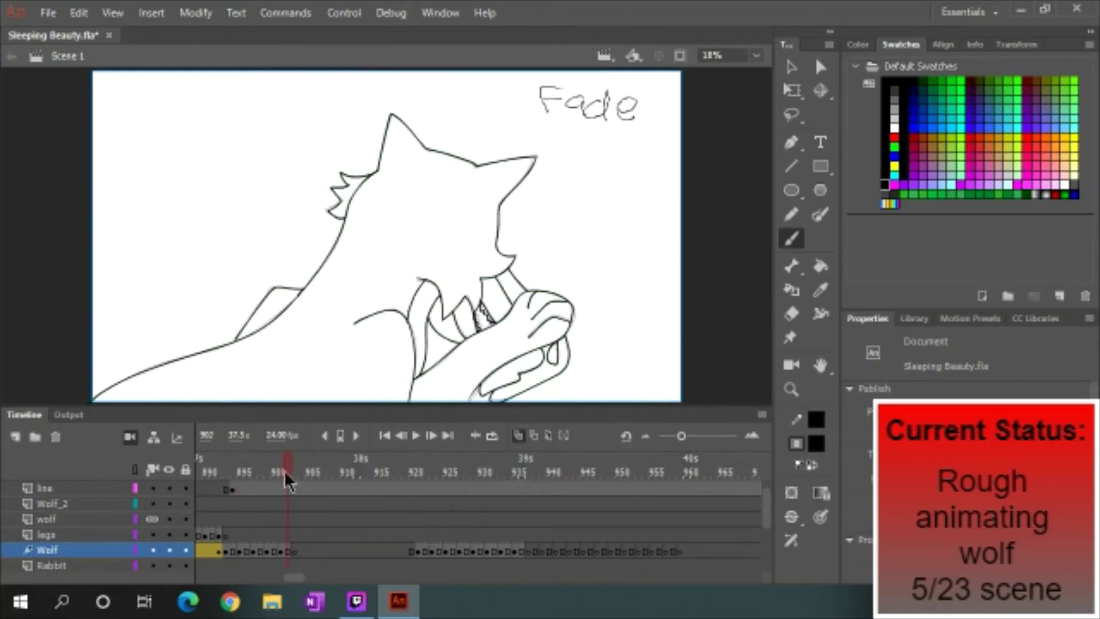
Fill the gap in the Wolf layer with copied wolf drawings and play back the animation.
{"action": "right_click", "coordinate": [232, 551]}
{"action": "left_click", "coordinate": [352, 368]}
{"action": "scroll", "coordinate": [232, 556], "scroll_direction": "down", "scroll_amount": 1}
{"action": "left_click_drag", "start_coordinate": [326, 475], "coordinate": [420, 488]}
{"action": "key", "text": "Return"}
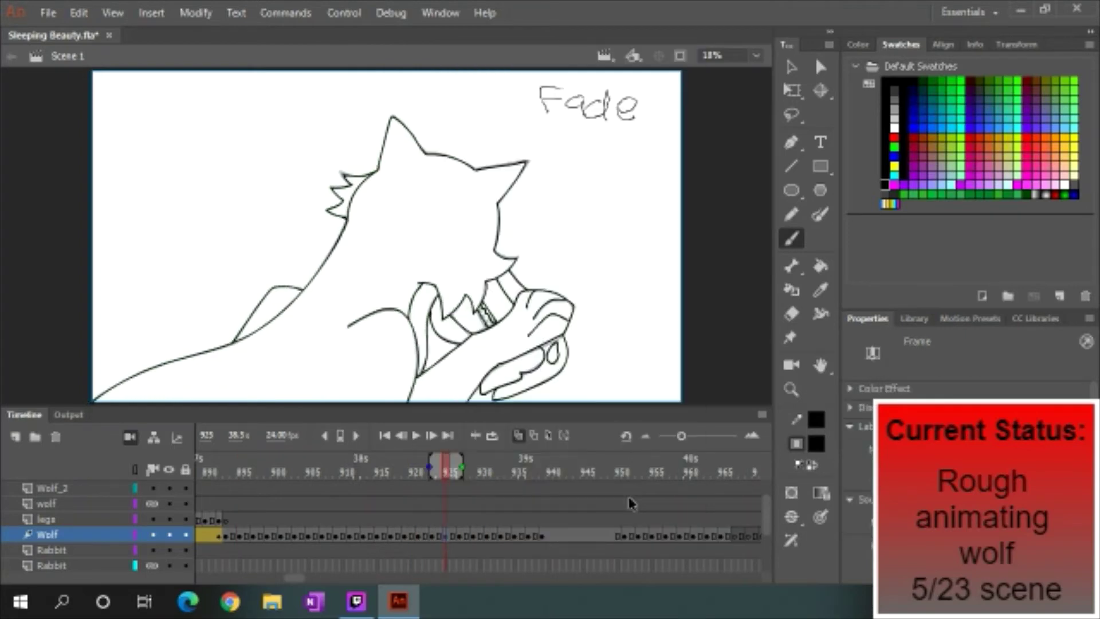
Shift the Wolf drawings in frames 943 to 955 later, leaving frame 943 blank for an in-between.
{"action": "left_click", "coordinate": [401, 436]}
{"action": "mouse_move", "coordinate": [569, 475]}
{"action": "left_mouse_down"}
{"action": "mouse_move", "coordinate": [278, 474]}
{"action": "mouse_move", "coordinate": [569, 478]}
{"action": "left_mouse_up"}
{"action": "key", "text": "alt+shift+o"}
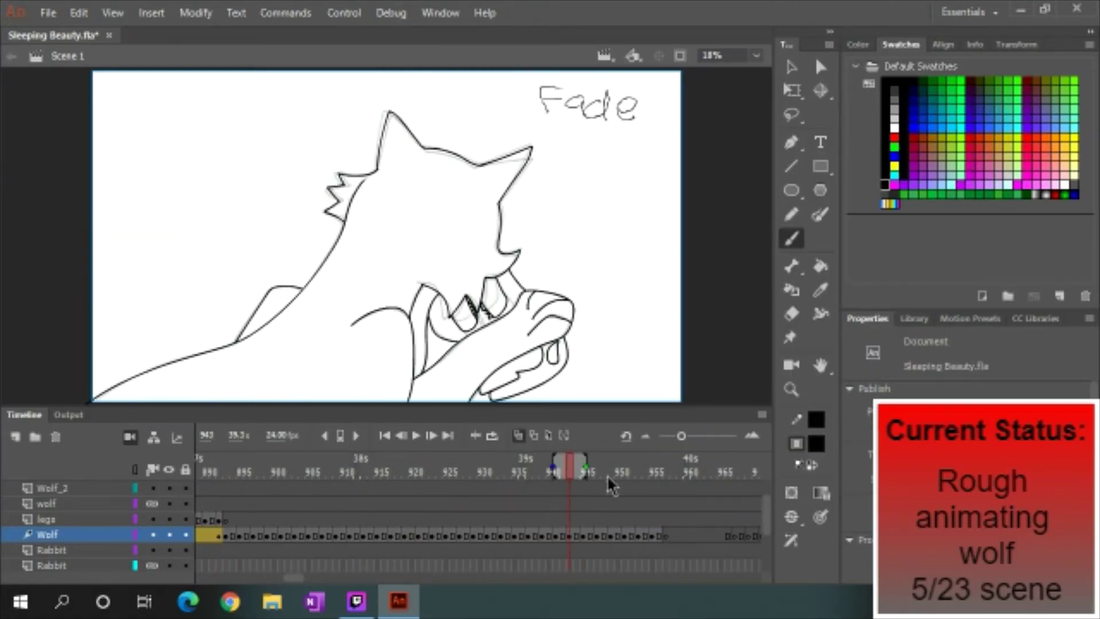
{"action": "left_click_drag", "start_coordinate": [569, 543], "coordinate": [655, 535]}
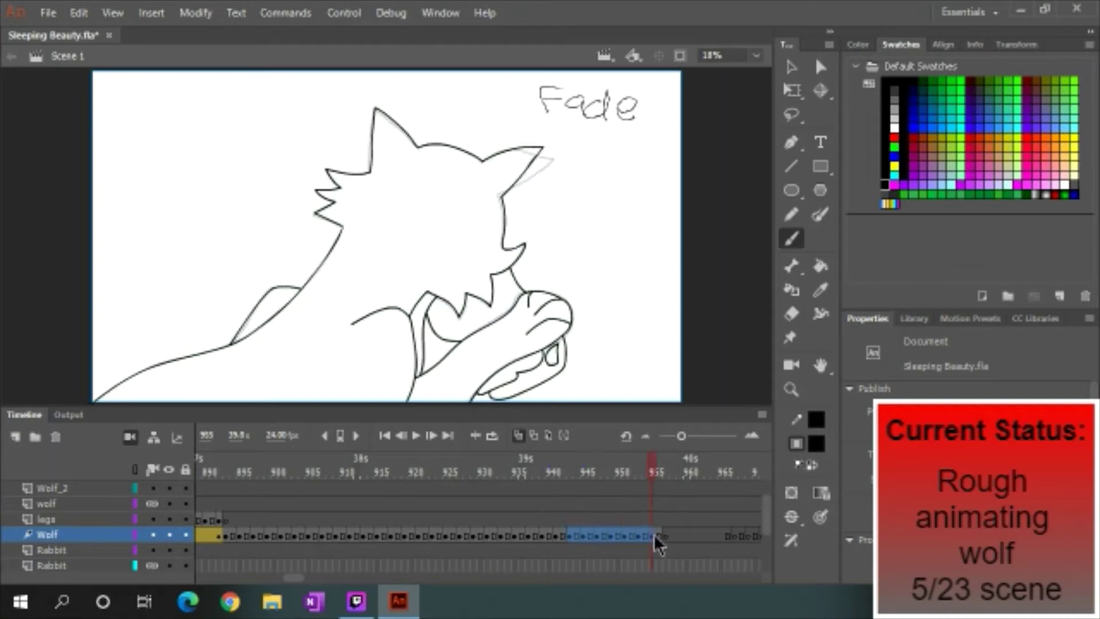
{"action": "right_click", "coordinate": [654, 534]}
{"action": "left_click", "coordinate": [737, 191]}
{"action": "left_click", "coordinate": [565, 482]}
Trace both ears, the head top and the cheek fur on frame 943 between the onion-skinned drawings.
{"action": "key", "text": "ctrl+="}
{"action": "key", "text": "ctrl+="}
{"action": "left_click_drag", "start_coordinate": [466, 216], "coordinate": [577, 307]}
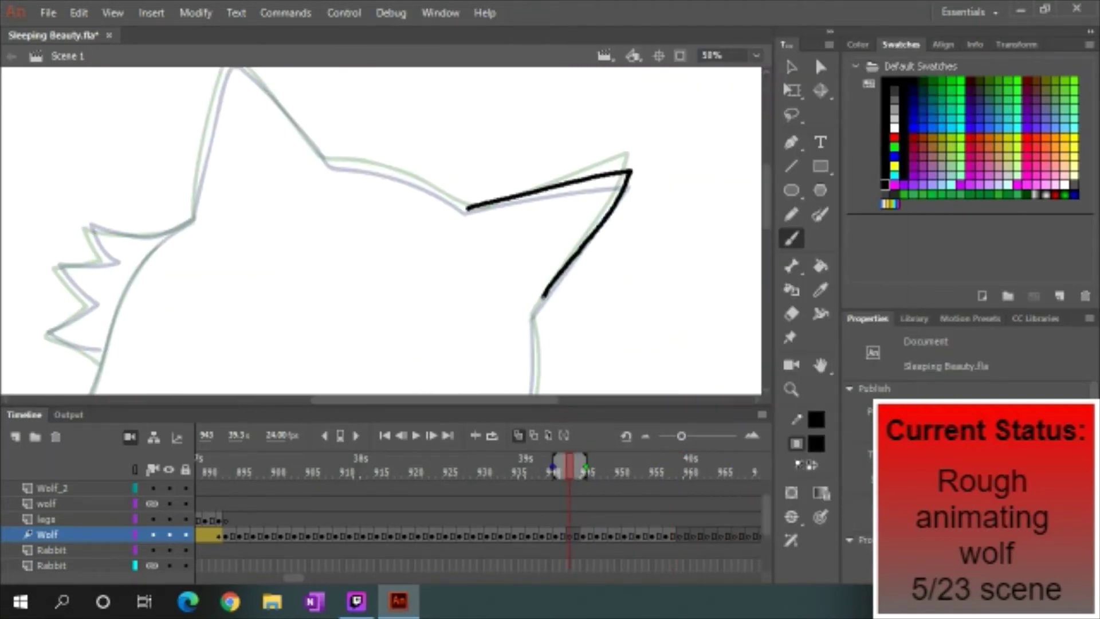
{"action": "left_click_drag", "start_coordinate": [491, 196], "coordinate": [751, 241]}
{"action": "left_click_drag", "start_coordinate": [476, 69], "coordinate": [756, 120]}
{"action": "left_click_drag", "start_coordinate": [367, 161], "coordinate": [275, 315]}
Draw the face profile, mouth fur and outer jaw edge on frame 943, redoing the misplaced strokes.
{"action": "scroll", "coordinate": [549, 255], "scroll_direction": "down", "scroll_amount": 5}
{"action": "left_click_drag", "start_coordinate": [532, 67], "coordinate": [538, 189]}
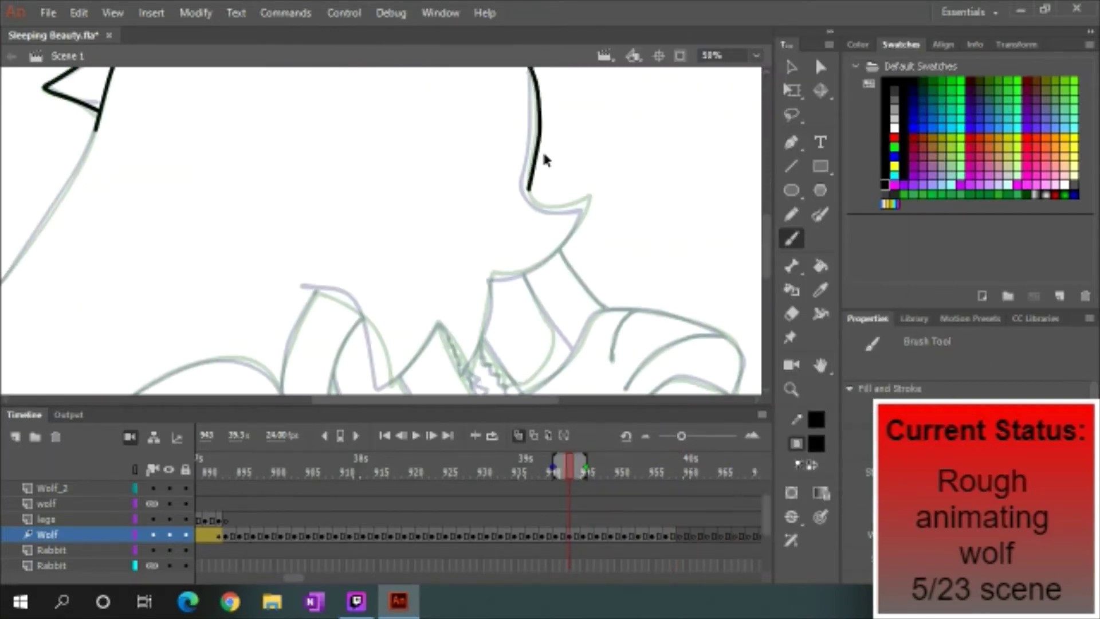
{"action": "key", "text": "ctrl+z"}
{"action": "mouse_move", "coordinate": [533, 68]}
{"action": "left_mouse_down"}
{"action": "mouse_move", "coordinate": [589, 136]}
{"action": "mouse_move", "coordinate": [302, 225]}
{"action": "mouse_move", "coordinate": [378, 297]}
{"action": "left_mouse_up"}
{"action": "key", "text": "ctrl+z"}
{"action": "left_click_drag", "start_coordinate": [314, 229], "coordinate": [281, 330]}
Ink the inner jaw line, shoulder, forearm, paw outline and thumb on frame 943.
{"action": "scroll", "coordinate": [378, 229], "scroll_direction": "down", "scroll_amount": 5}
{"action": "left_click_drag", "start_coordinate": [361, 86], "coordinate": [314, 312]}
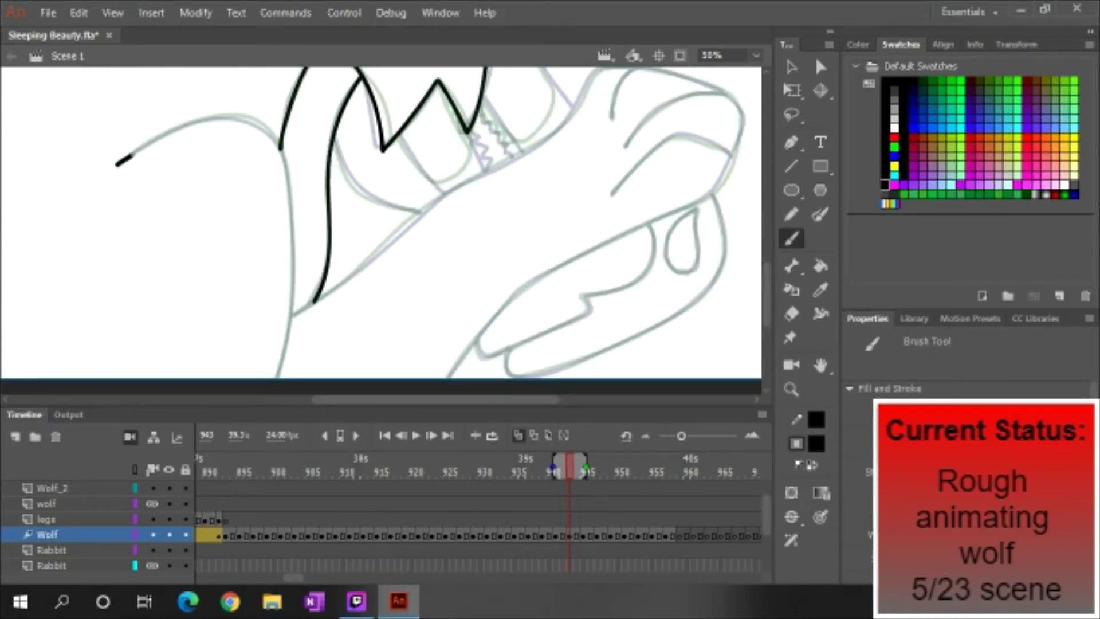
{"action": "key", "text": "ctrl+z"}
{"action": "left_click_drag", "start_coordinate": [120, 172], "coordinate": [275, 384]}
{"action": "mouse_move", "coordinate": [318, 309]}
{"action": "left_mouse_down"}
{"action": "mouse_move", "coordinate": [717, 204]}
{"action": "mouse_move", "coordinate": [682, 277]}
{"action": "left_mouse_up"}
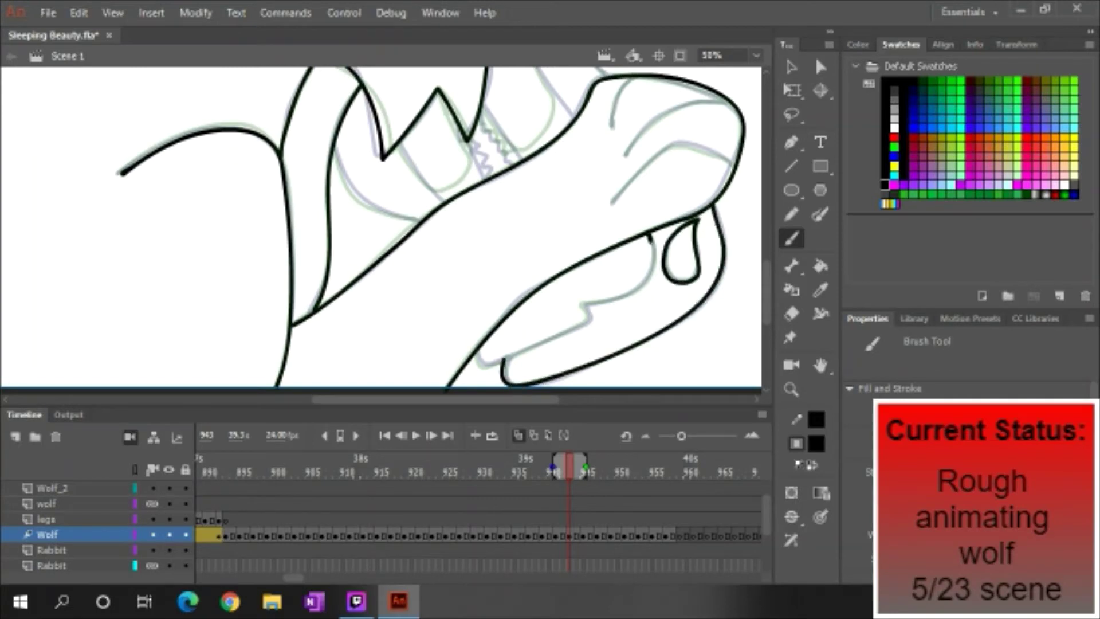
Finish the curled fingers, knuckle creases, teeth and back outline on frame 943.
{"action": "left_click_drag", "start_coordinate": [654, 240], "coordinate": [487, 355]}
{"action": "scroll", "coordinate": [378, 229], "scroll_direction": "up", "scroll_amount": 3}
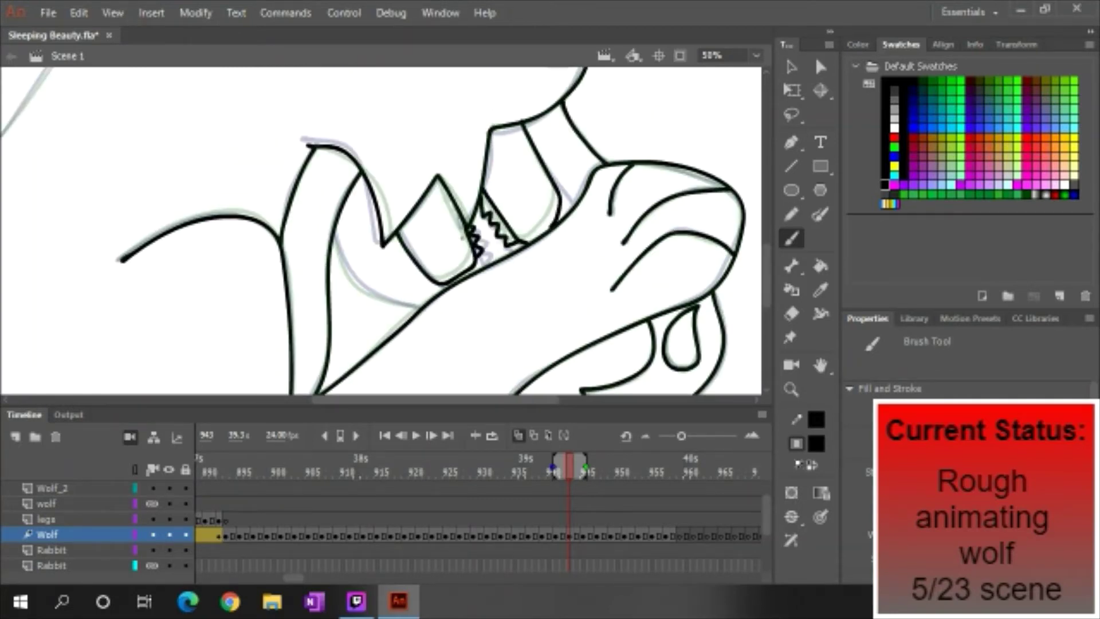
{"action": "left_click", "coordinate": [757, 55]}
{"action": "left_click", "coordinate": [723, 125]}
{"action": "key", "text": "e"}
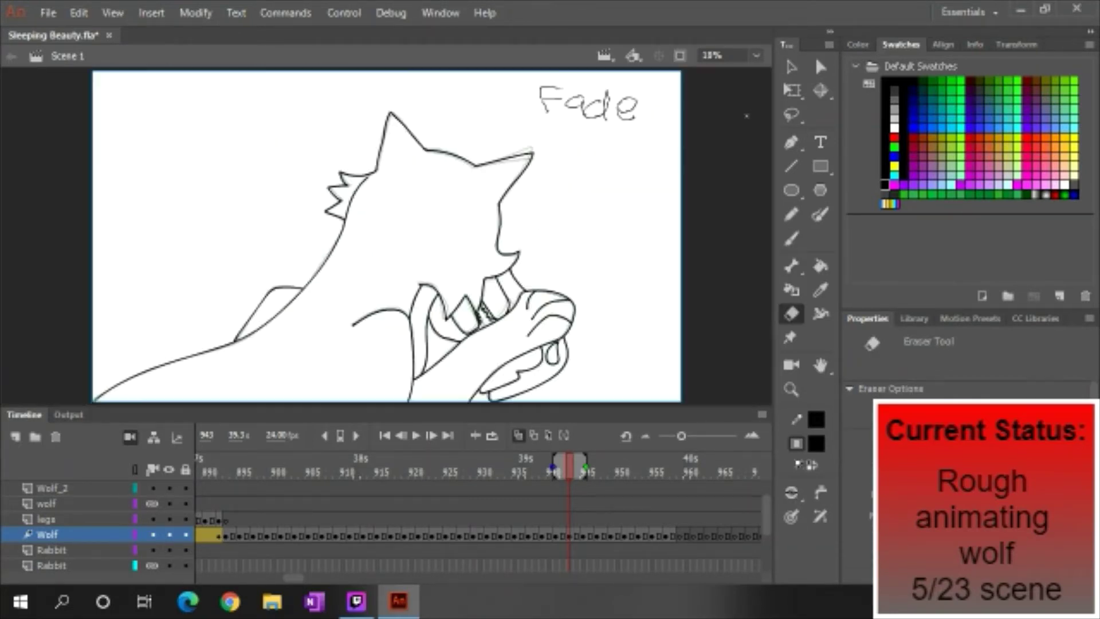
Trace the cheek fur, head top and both ears on frame 947 between the onion-skinned drawings, redoing the misplaced stroke.
{"action": "key", "text": "period"}
{"action": "key", "text": "period"}
{"action": "key", "text": "period"}
{"action": "key", "text": "period"}
{"action": "scroll", "coordinate": [417, 133], "scroll_direction": "up", "scroll_amount": 3}
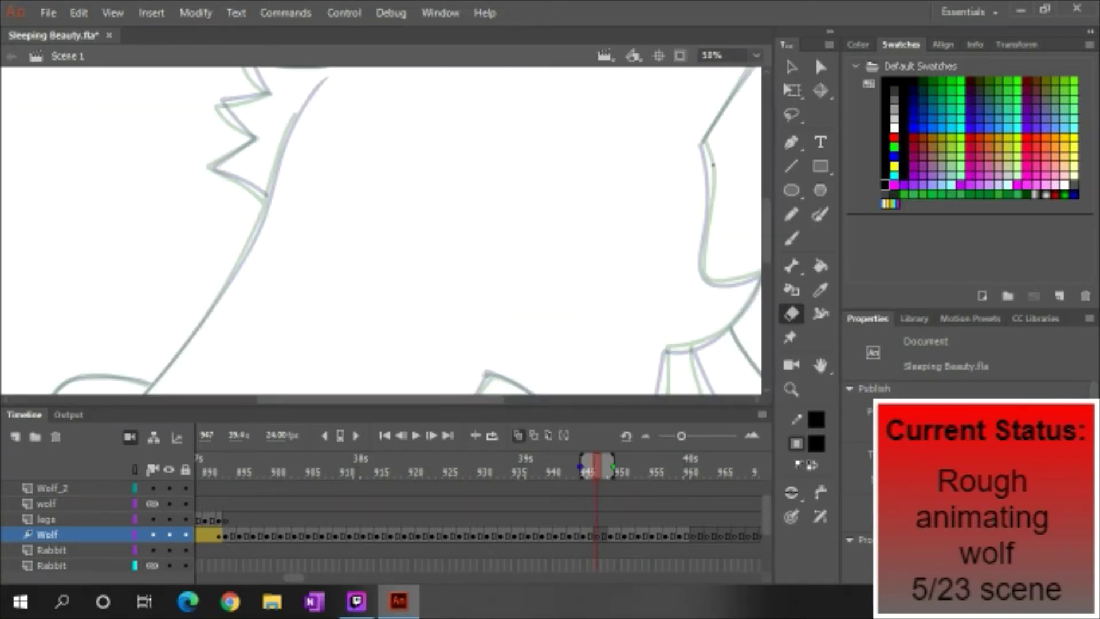
{"action": "key", "text": "b"}
{"action": "left_click_drag", "start_coordinate": [197, 330], "coordinate": [205, 391]}
{"action": "left_click_drag", "start_coordinate": [330, 75], "coordinate": [590, 227]}
{"action": "key", "text": "ctrl+z"}
{"action": "left_click_drag", "start_coordinate": [430, 177], "coordinate": [644, 332]}
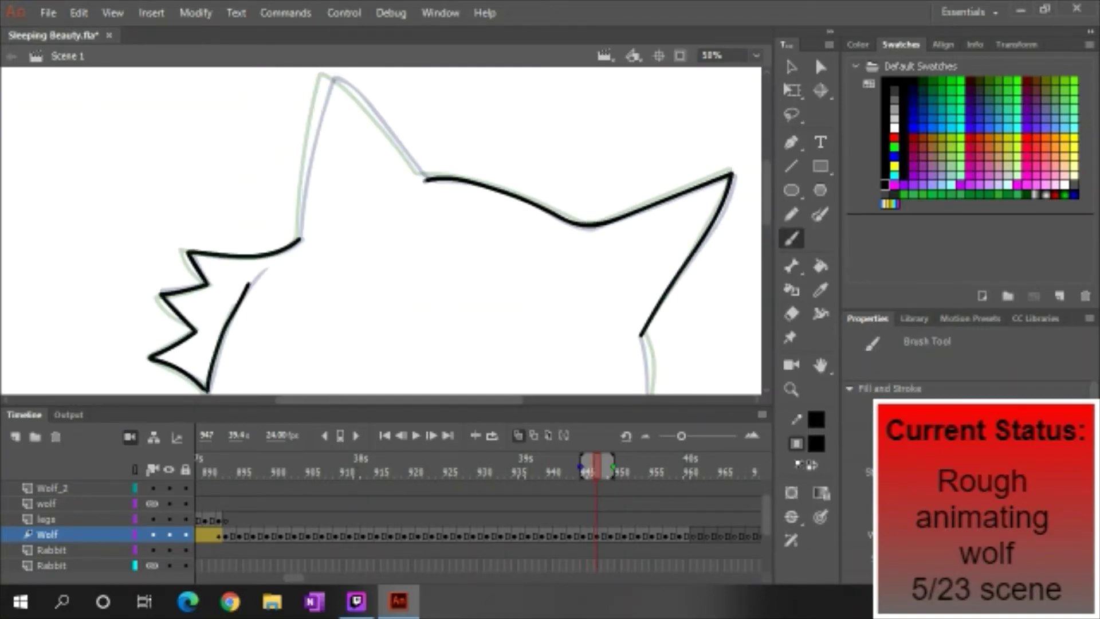
{"action": "left_click_drag", "start_coordinate": [327, 74], "coordinate": [429, 177]}
{"action": "key", "text": "e"}
Draw the face profile, mouth fur, jaw lines and shoulder on frame 947.
{"action": "scroll", "coordinate": [750, 270], "scroll_direction": "down", "scroll_amount": 5}
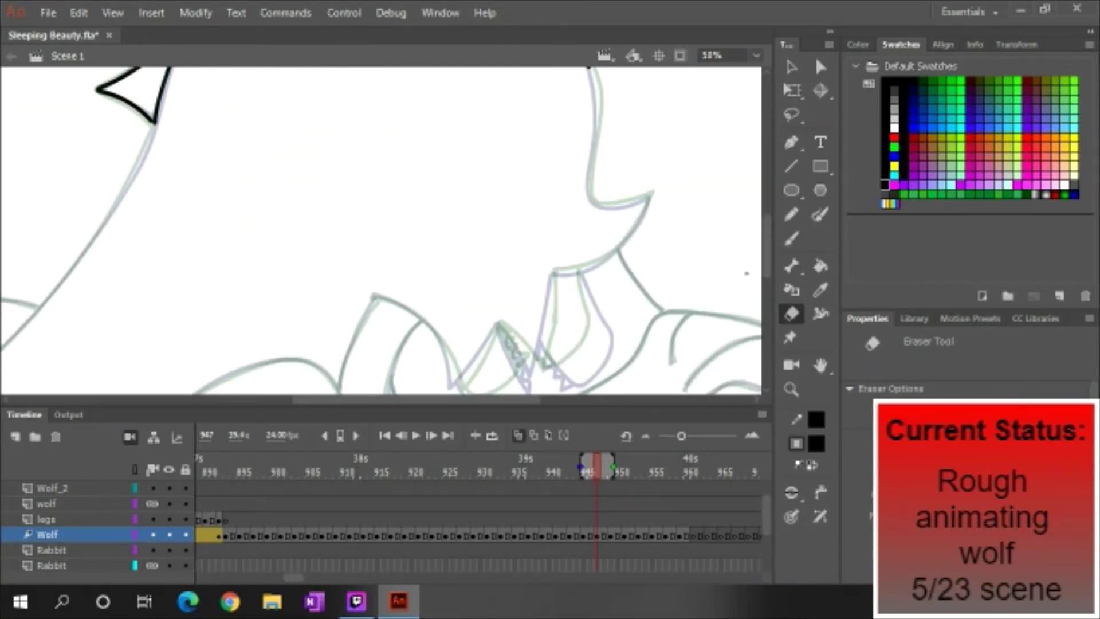
{"action": "key", "text": "b"}
{"action": "mouse_move", "coordinate": [590, 69]}
{"action": "left_mouse_down"}
{"action": "mouse_move", "coordinate": [602, 166]}
{"action": "mouse_move", "coordinate": [430, 306]}
{"action": "mouse_move", "coordinate": [594, 84]}
{"action": "left_mouse_up"}
{"action": "key", "text": "ctrl+z"}
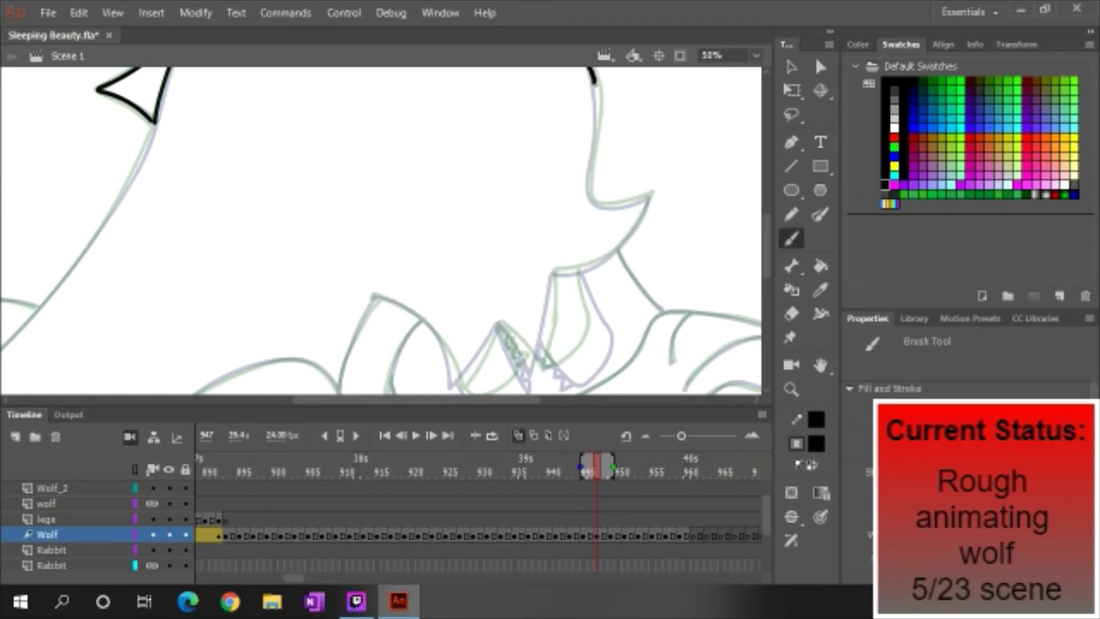
{"action": "scroll", "coordinate": [381, 230], "scroll_direction": "down", "scroll_amount": 5}
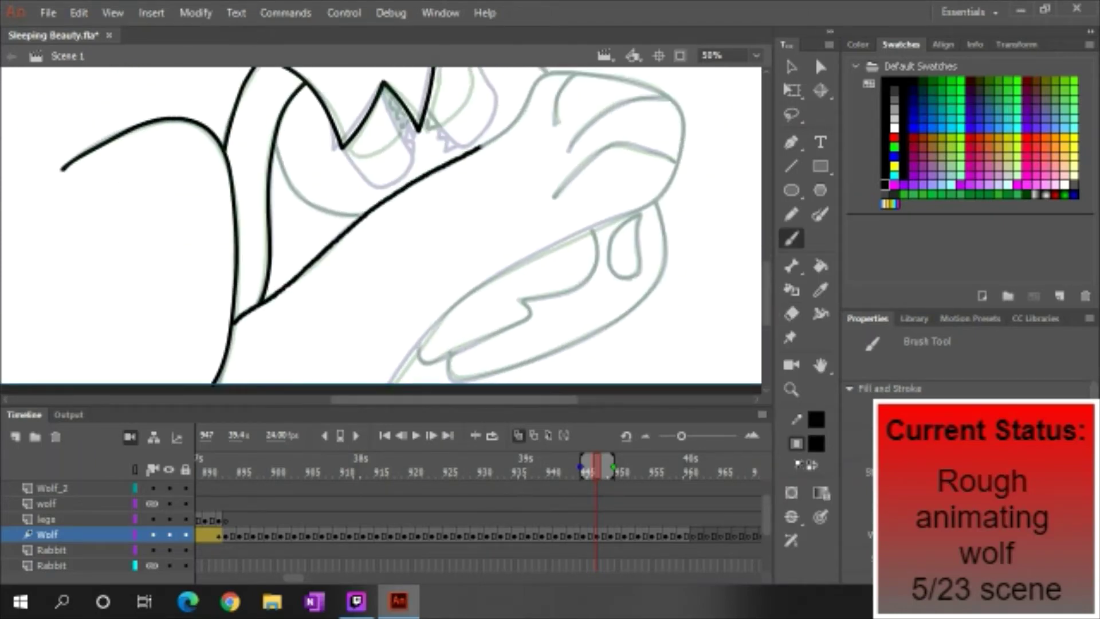
Ink the forearm, paw outline and knuckle creases on frame 947.
{"action": "left_click_drag", "start_coordinate": [393, 383], "coordinate": [659, 200]}
{"action": "left_click_drag", "start_coordinate": [366, 217], "coordinate": [679, 115]}
{"action": "left_click_drag", "start_coordinate": [233, 321], "coordinate": [458, 160]}
{"action": "left_click_drag", "start_coordinate": [504, 127], "coordinate": [578, 72]}
{"action": "left_click_drag", "start_coordinate": [549, 201], "coordinate": [676, 150]}
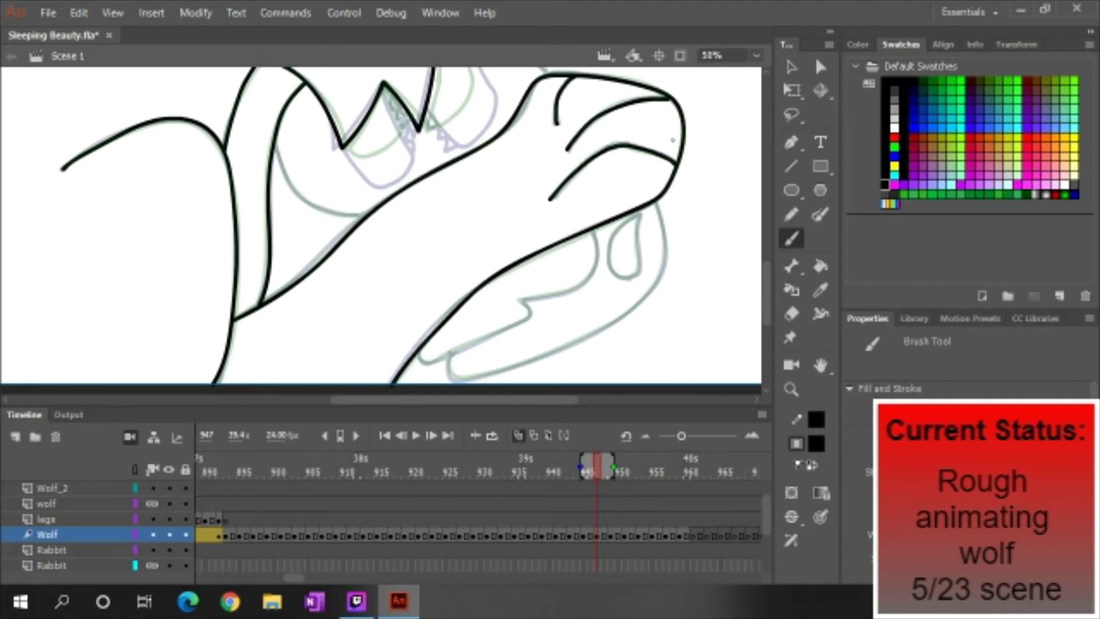
Finish the thumb, curled fingers, inner mouth curve and back outline on frame 947.
{"action": "left_click_drag", "start_coordinate": [639, 217], "coordinate": [639, 274]}
{"action": "key", "text": "e"}
{"action": "scroll", "coordinate": [592, 346], "scroll_direction": "up", "scroll_amount": 3}
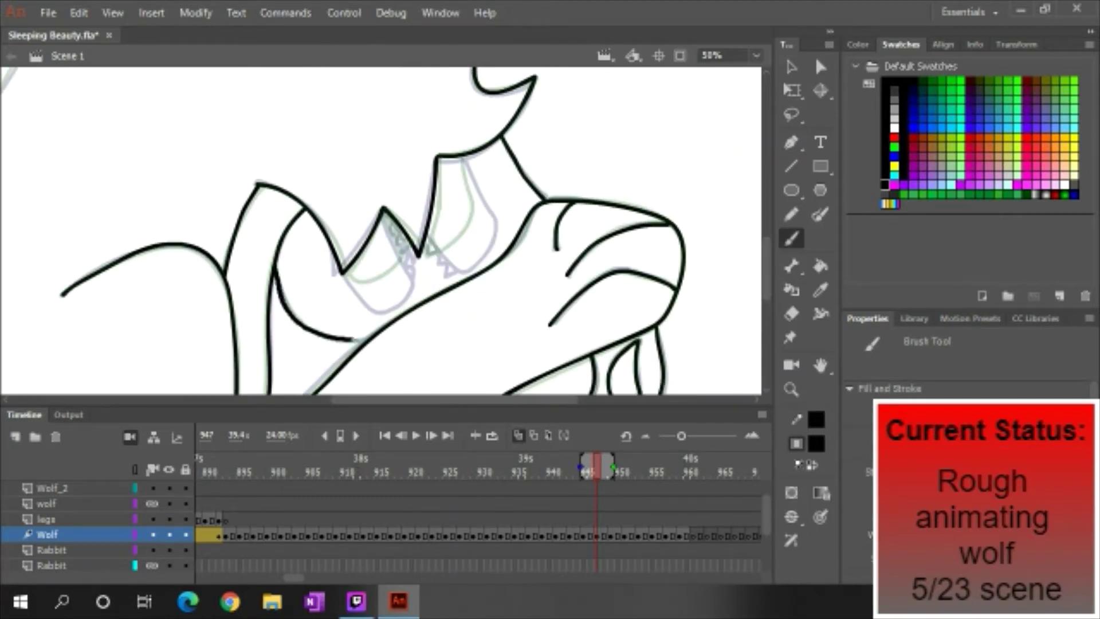
{"action": "scroll", "coordinate": [461, 292], "scroll_direction": "down", "scroll_amount": 5}
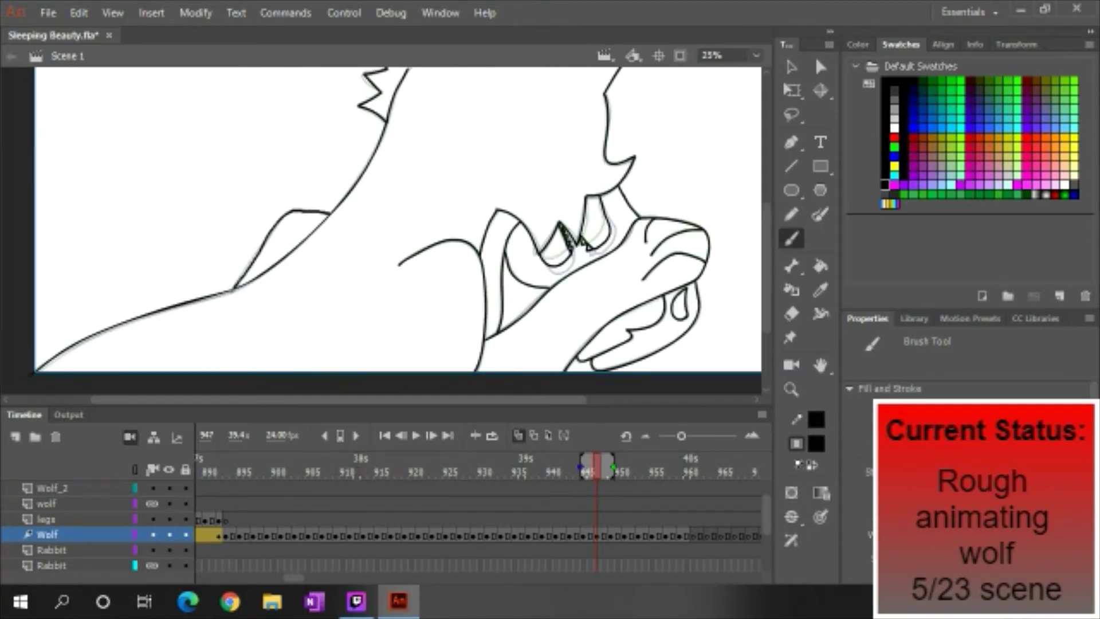
Add an empty in-between at frame 951 on the Wolf layer and trace the ears, head top and cheek fur.
{"action": "left_click_drag", "start_coordinate": [596, 471], "coordinate": [615, 471]}
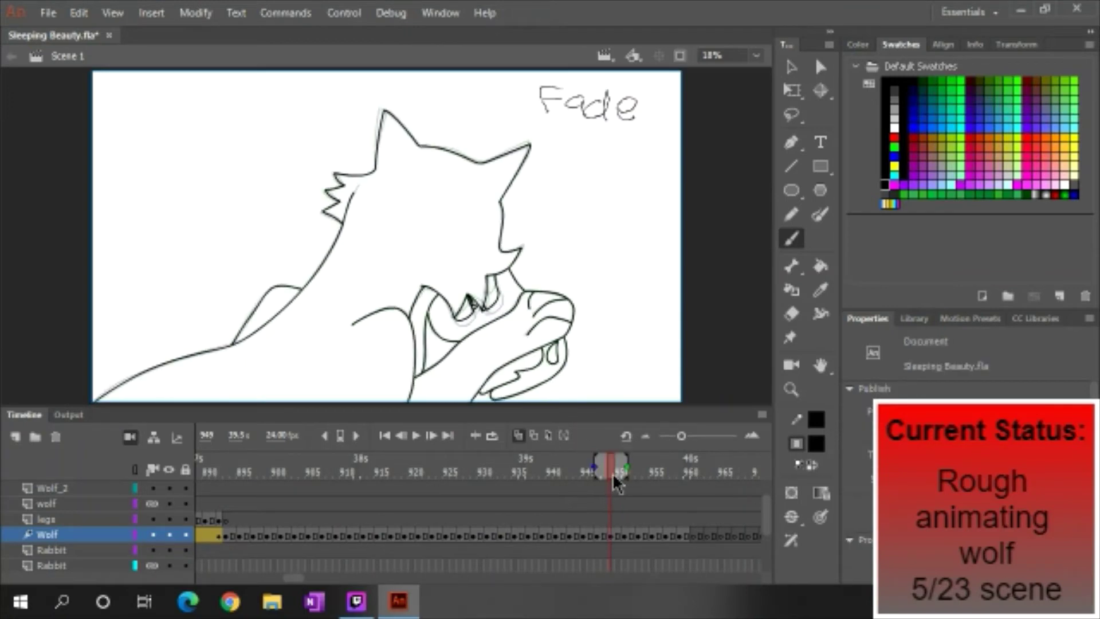
{"action": "right_click", "coordinate": [608, 535]}
{"action": "left_click", "coordinate": [710, 273]}
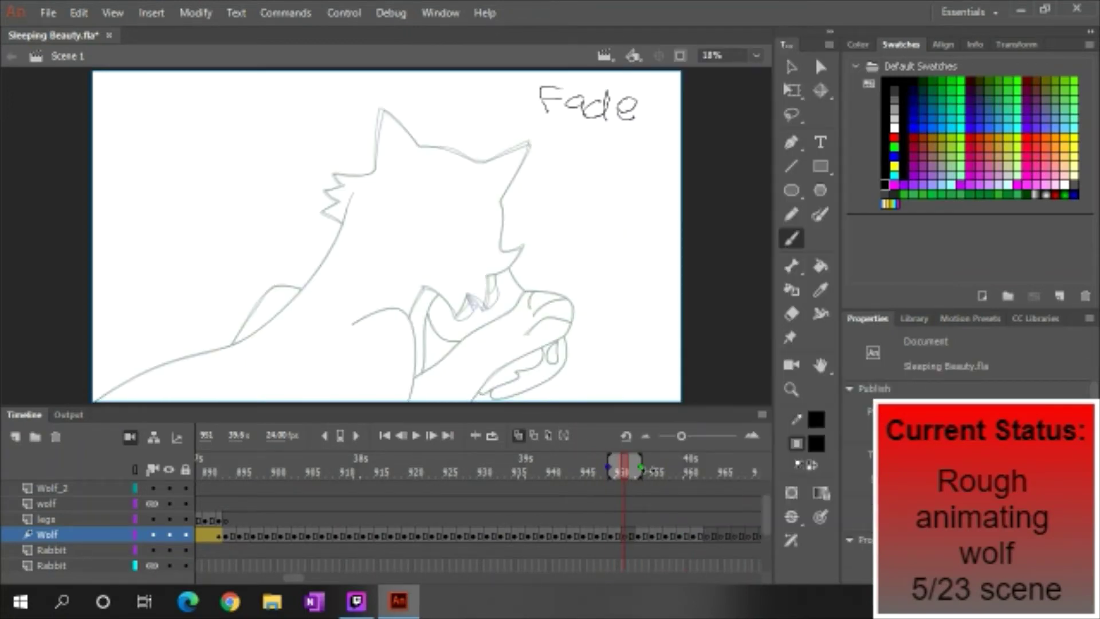
{"action": "scroll", "coordinate": [442, 127], "scroll_direction": "up", "scroll_amount": 3}
{"action": "left_click_drag", "start_coordinate": [250, 248], "coordinate": [602, 341]}
{"action": "left_click_drag", "start_coordinate": [681, 173], "coordinate": [576, 221]}
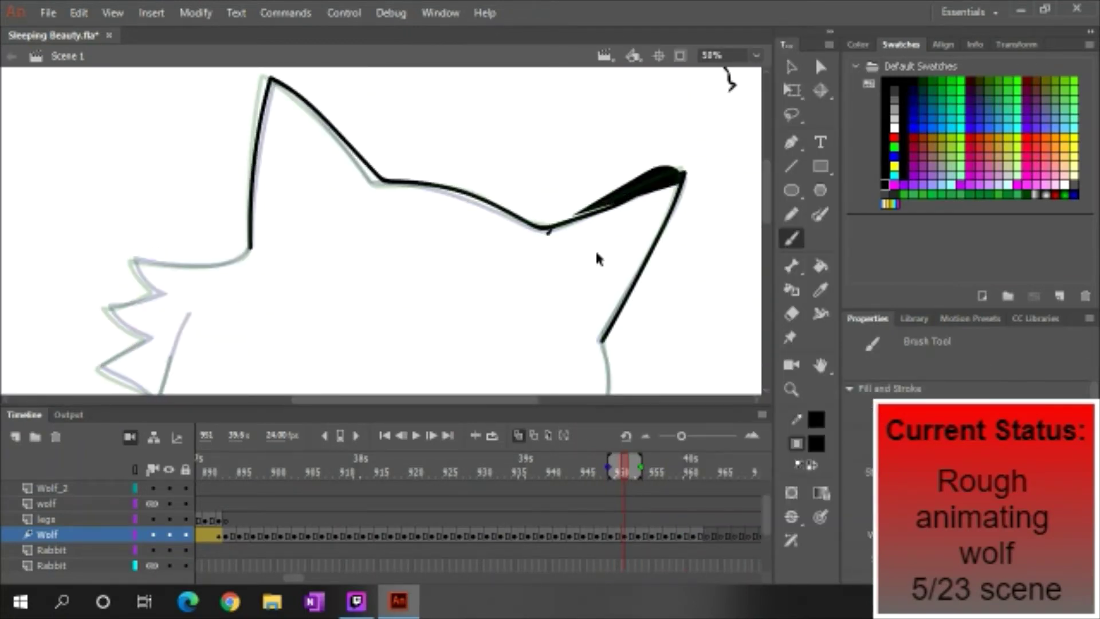
{"action": "key", "text": "ctrl+z"}
{"action": "key", "text": "e"}
{"action": "key", "text": "b"}
{"action": "scroll", "coordinate": [381, 229], "scroll_direction": "down", "scroll_amount": 3}
{"action": "left_click_drag", "start_coordinate": [250, 122], "coordinate": [140, 153]}
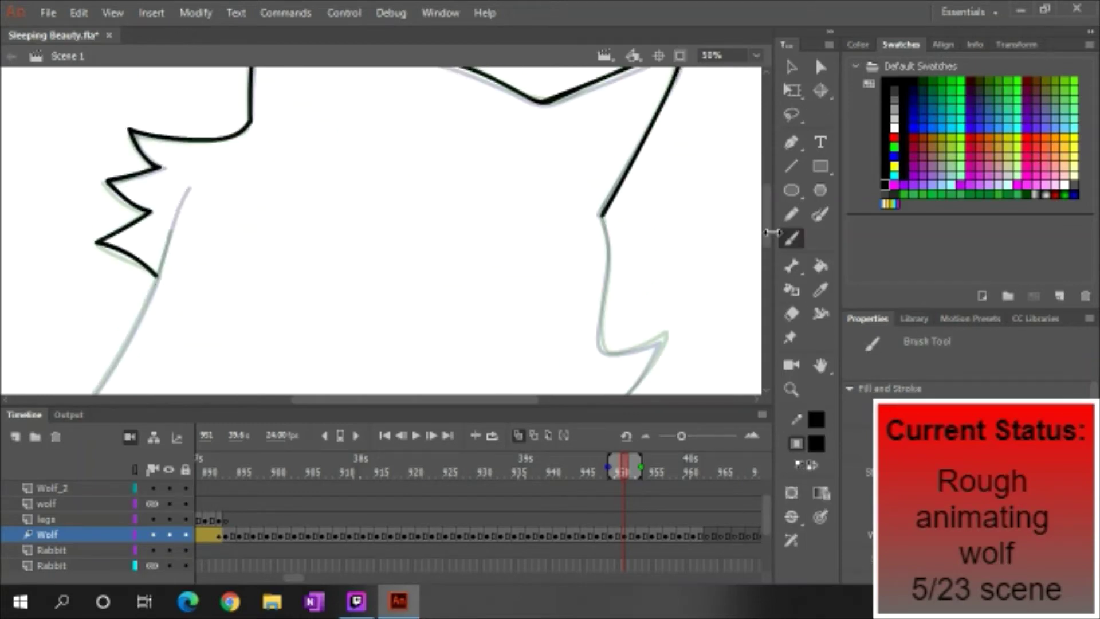
Draw the face profile, mouth fur and outer jaw edge on frame 951.
{"action": "scroll", "coordinate": [740, 264], "scroll_direction": "down", "scroll_amount": 4}
{"action": "scroll", "coordinate": [741, 265], "scroll_direction": "right", "scroll_amount": 2}
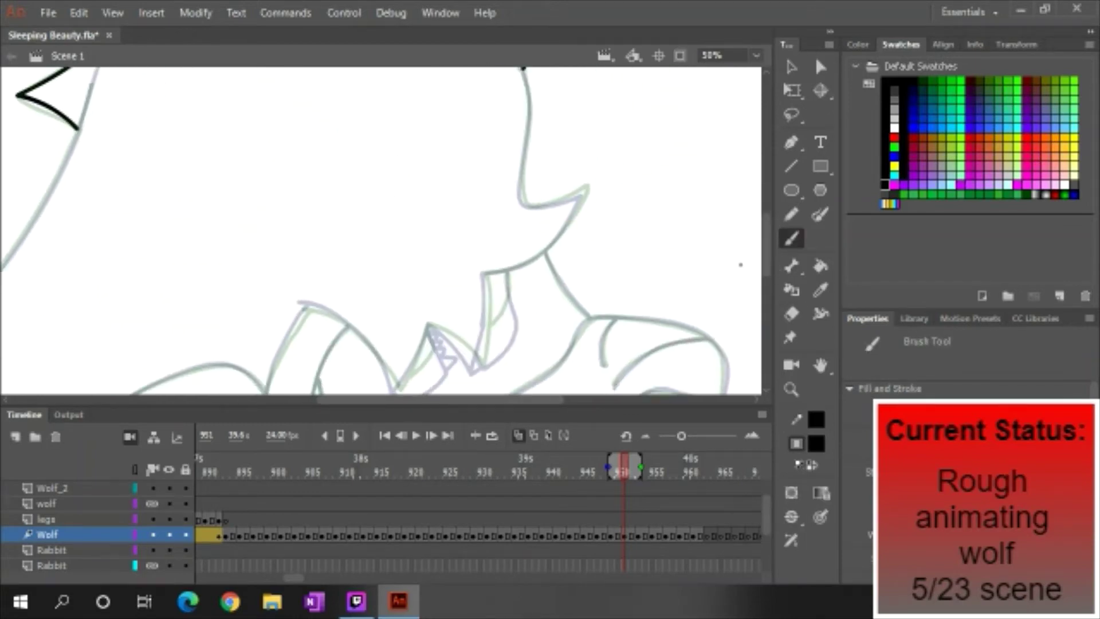
{"action": "left_click_drag", "start_coordinate": [404, 376], "coordinate": [300, 304]}
{"action": "scroll", "coordinate": [381, 229], "scroll_direction": "down", "scroll_amount": 6}
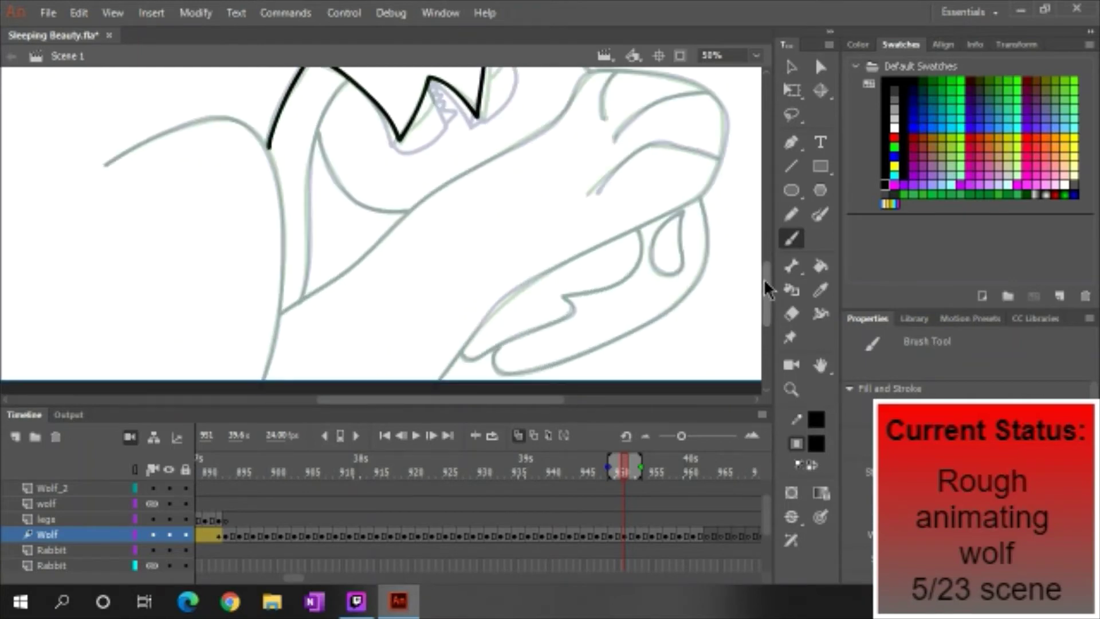
Ink the inner jaw line, shoulder, forearm, paw with its fingers, and back outline on frame 951.
{"action": "left_click_drag", "start_coordinate": [347, 81], "coordinate": [303, 298]}
{"action": "left_click_drag", "start_coordinate": [103, 165], "coordinate": [261, 378]}
{"action": "mouse_move", "coordinate": [278, 315]}
{"action": "left_mouse_down"}
{"action": "mouse_move", "coordinate": [717, 98]}
{"action": "mouse_move", "coordinate": [441, 378]}
{"action": "left_mouse_up"}
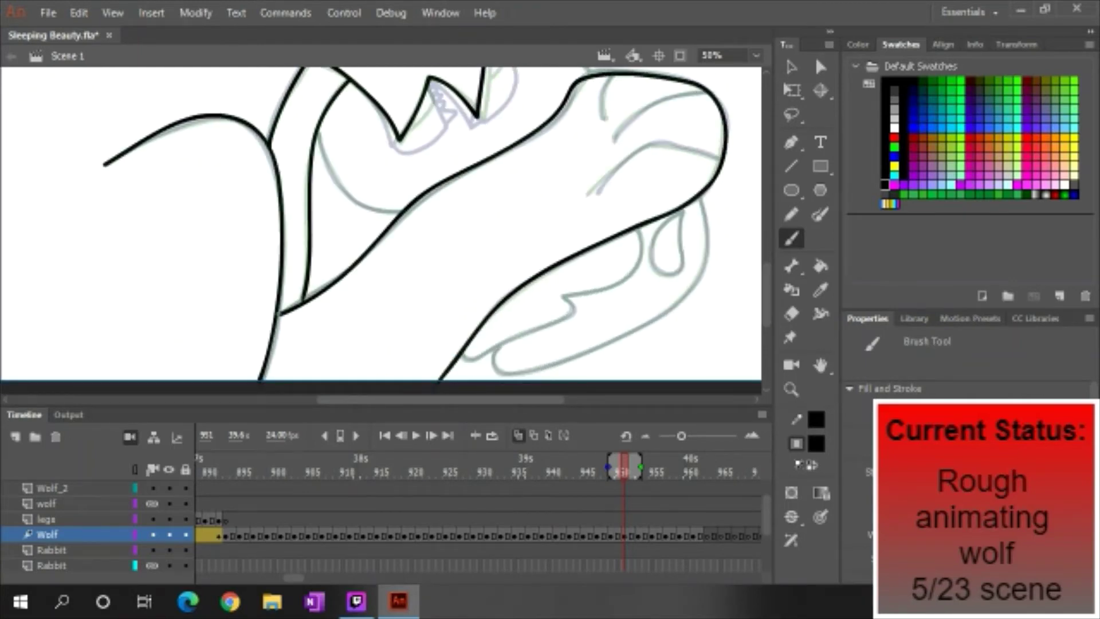
{"action": "scroll", "coordinate": [595, 191], "scroll_direction": "up", "scroll_amount": 3}
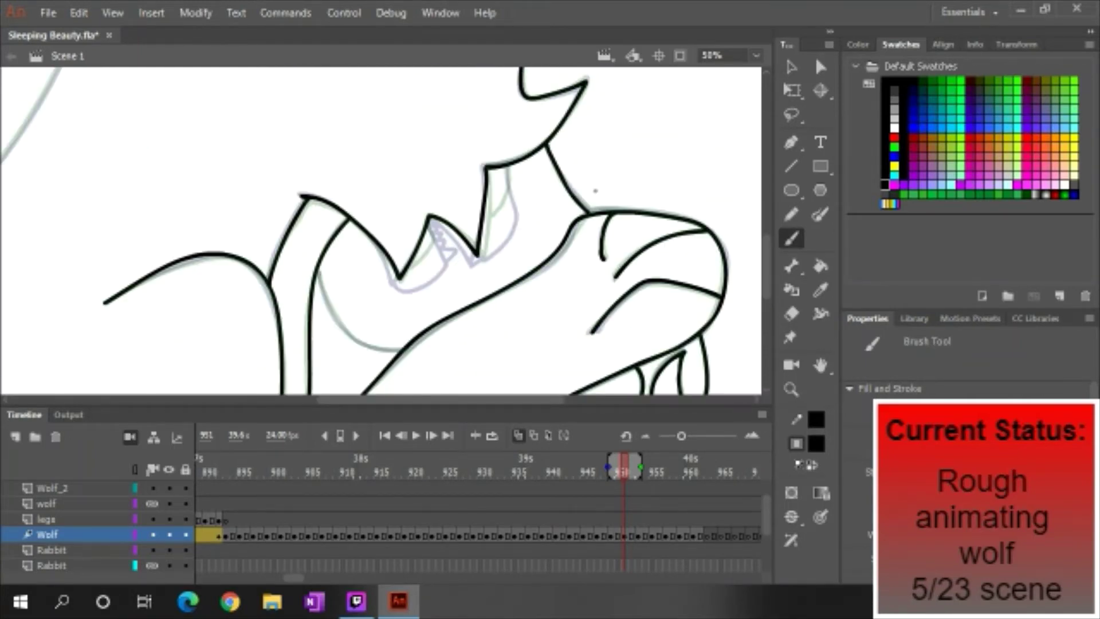
{"action": "key", "text": "ctrl+2"}
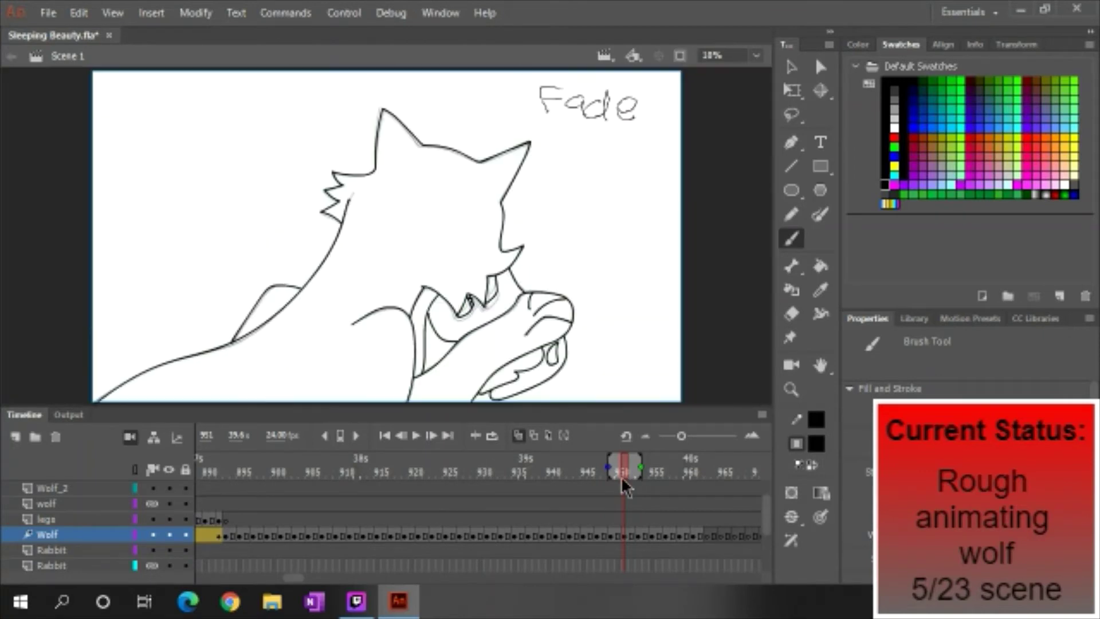
Set up an empty in-between at frame 955 on the Wolf layer with onion skinning turned on.
{"action": "mouse_move", "coordinate": [621, 476]}
{"action": "left_mouse_down"}
{"action": "mouse_move", "coordinate": [686, 471]}
{"action": "mouse_move", "coordinate": [380, 473]}
{"action": "mouse_move", "coordinate": [403, 479]}
{"action": "mouse_move", "coordinate": [352, 485]}
{"action": "left_mouse_up"}
{"action": "left_click_drag", "start_coordinate": [417, 535], "coordinate": [384, 537]}
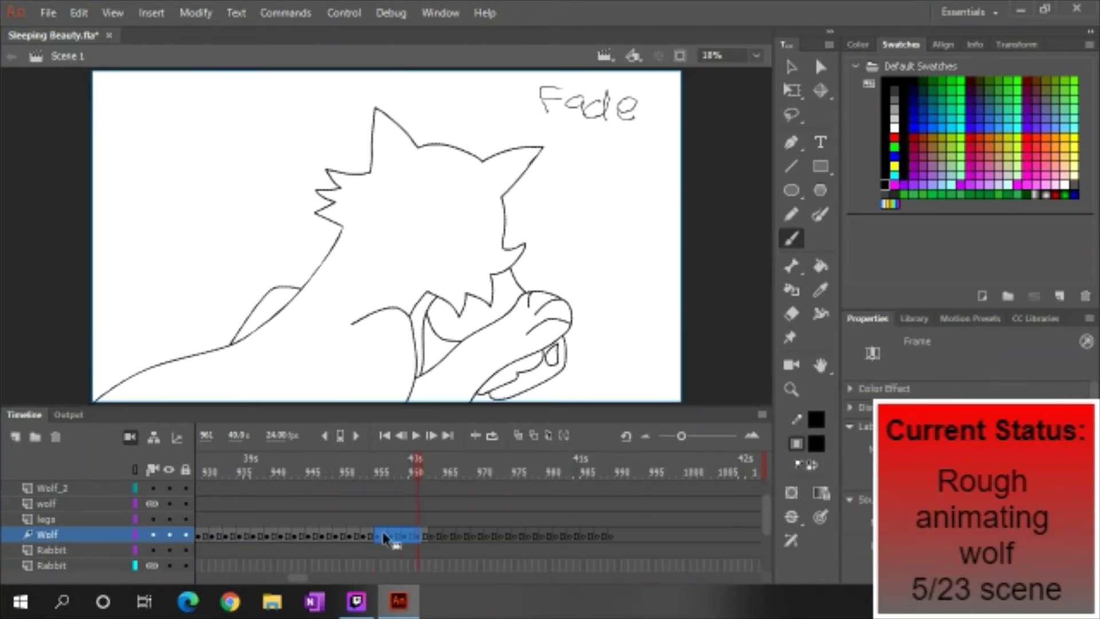
{"action": "left_click", "coordinate": [384, 537]}
{"action": "left_click", "coordinate": [518, 435]}
Trace the cheek fur, both ears and the head top on frame 955 between the onion-skinned drawings.
{"action": "key", "text": "ctrl+="}
{"action": "left_click_drag", "start_coordinate": [263, 388], "coordinate": [197, 319]}
{"action": "scroll", "coordinate": [378, 230], "scroll_direction": "up", "scroll_amount": 2}
{"action": "left_click_drag", "start_coordinate": [215, 395], "coordinate": [360, 150]}
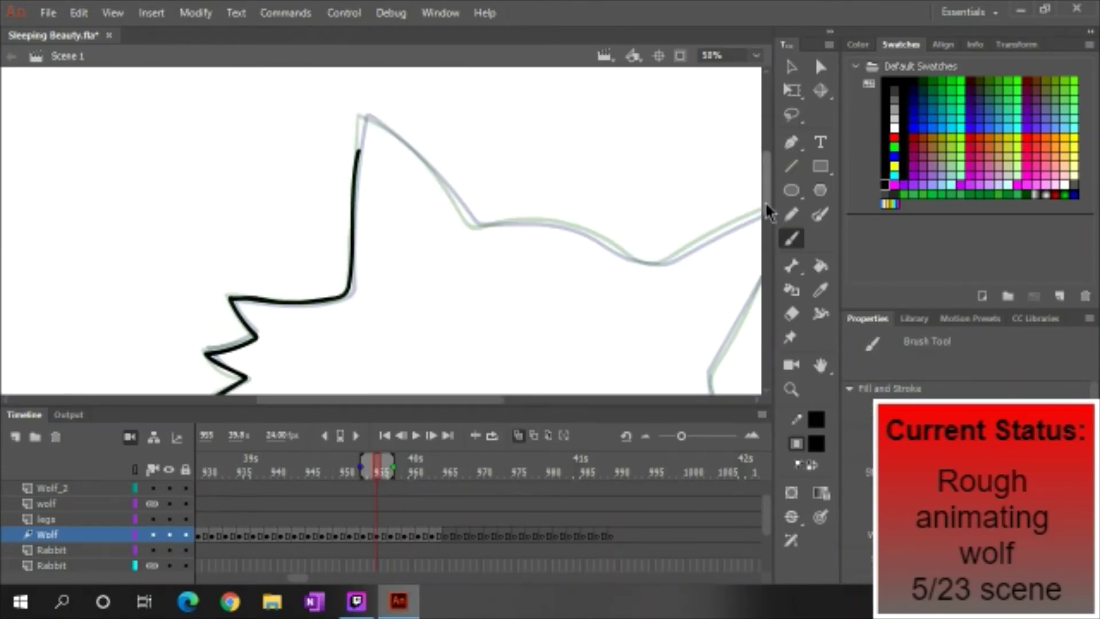
{"action": "scroll", "coordinate": [767, 206], "scroll_direction": "right", "scroll_amount": 2}
Draw the face profile, mouth fur and outer jaw edge on frame 955.
{"action": "scroll", "coordinate": [765, 258], "scroll_direction": "down", "scroll_amount": 4}
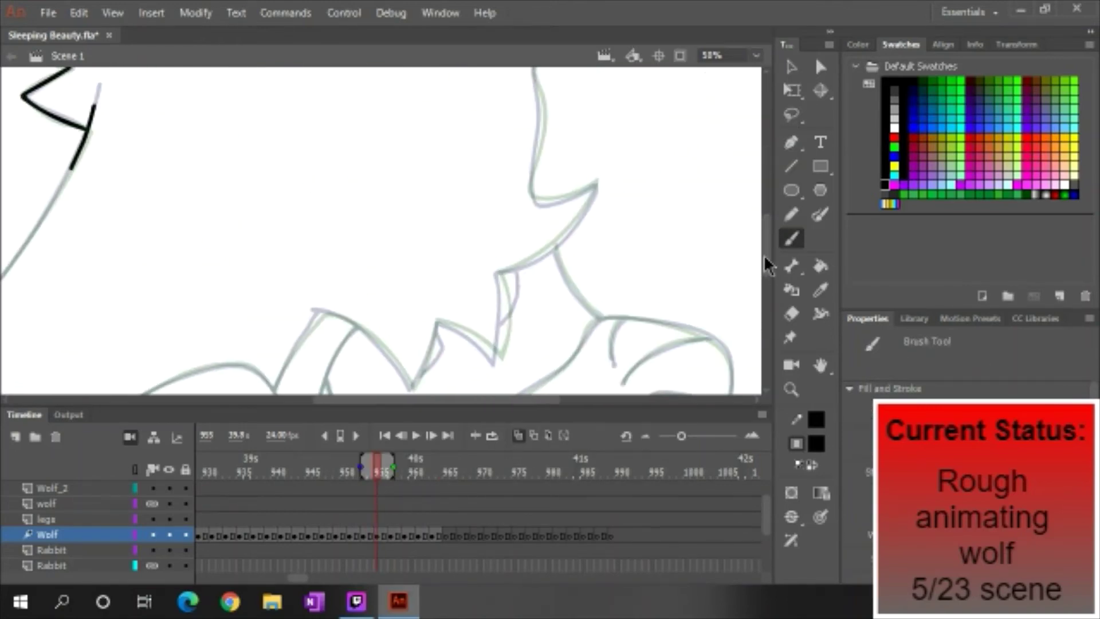
{"action": "left_click_drag", "start_coordinate": [533, 75], "coordinate": [436, 366]}
{"action": "scroll", "coordinate": [765, 263], "scroll_direction": "down", "scroll_amount": 3}
{"action": "left_click_drag", "start_coordinate": [275, 295], "coordinate": [321, 220]}
{"action": "scroll", "coordinate": [766, 280], "scroll_direction": "down", "scroll_amount": 3}
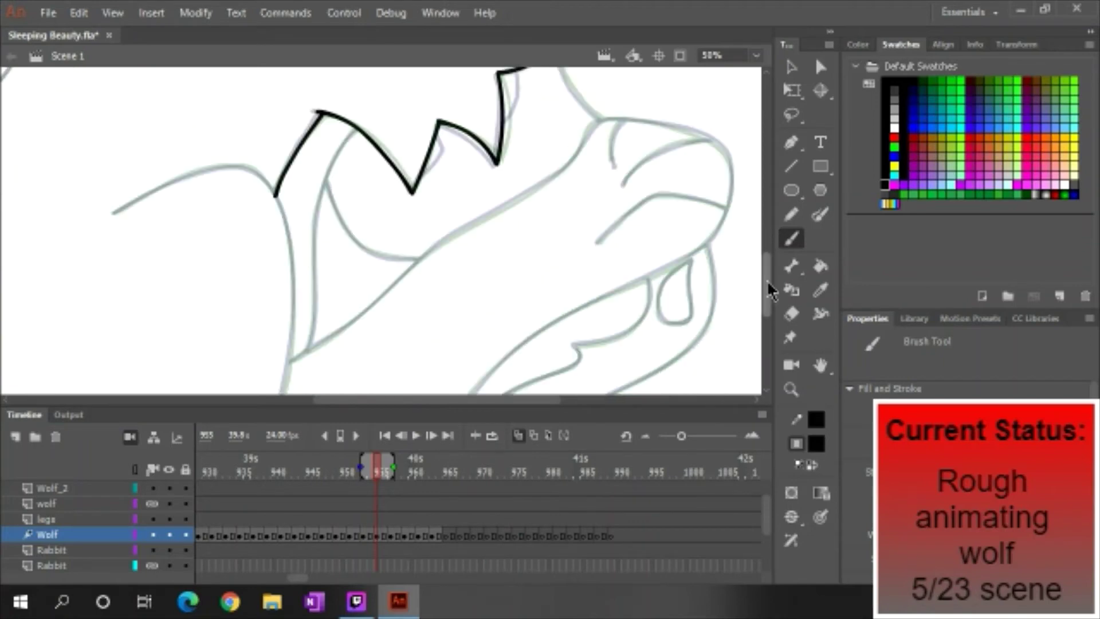
Ink the inner jaw line and shoulder curve on frame 955, cleaning up the misplaced stroke.
{"action": "scroll", "coordinate": [767, 279], "scroll_direction": "down", "scroll_amount": 3}
{"action": "left_click_drag", "start_coordinate": [354, 89], "coordinate": [310, 306]}
{"action": "mouse_move", "coordinate": [111, 172]}
{"action": "left_mouse_down"}
{"action": "mouse_move", "coordinate": [272, 381]}
{"action": "mouse_move", "coordinate": [112, 172]}
{"action": "left_mouse_up"}
{"action": "key", "text": "ctrl+z"}
{"action": "key", "text": "e"}
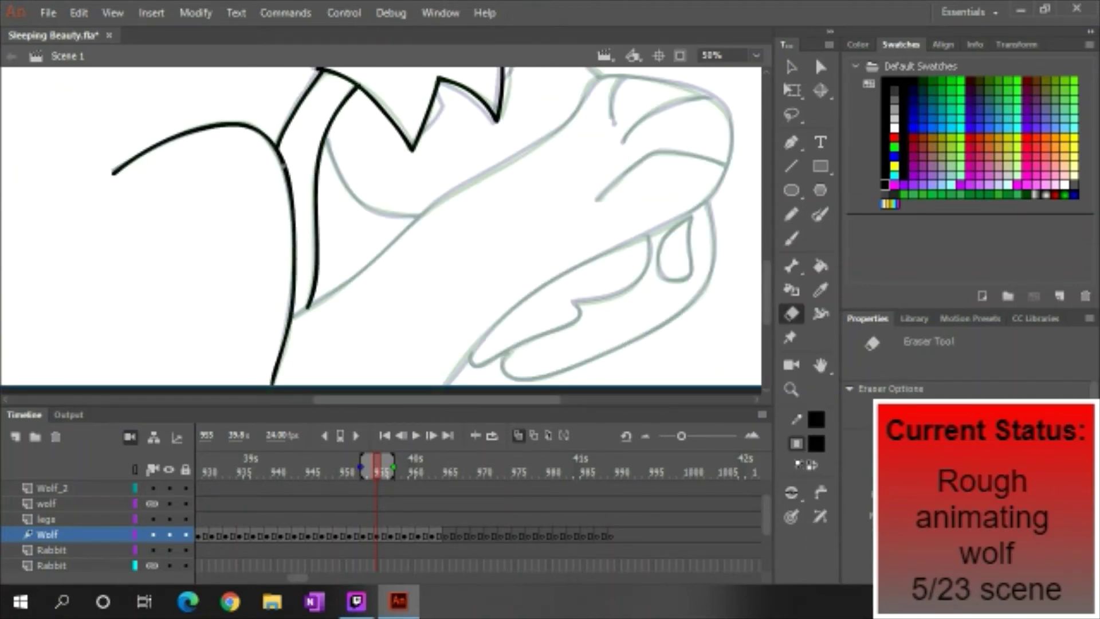
Ink the forearm, paw outline, knuckle creases, thumb and outer finger edge on frame 955.
{"action": "key", "text": "b"}
{"action": "scroll", "coordinate": [381, 227], "scroll_direction": "right", "scroll_amount": 3}
{"action": "mouse_move", "coordinate": [335, 384]}
{"action": "left_mouse_down"}
{"action": "mouse_move", "coordinate": [596, 206]}
{"action": "mouse_move", "coordinate": [467, 109]}
{"action": "left_mouse_up"}
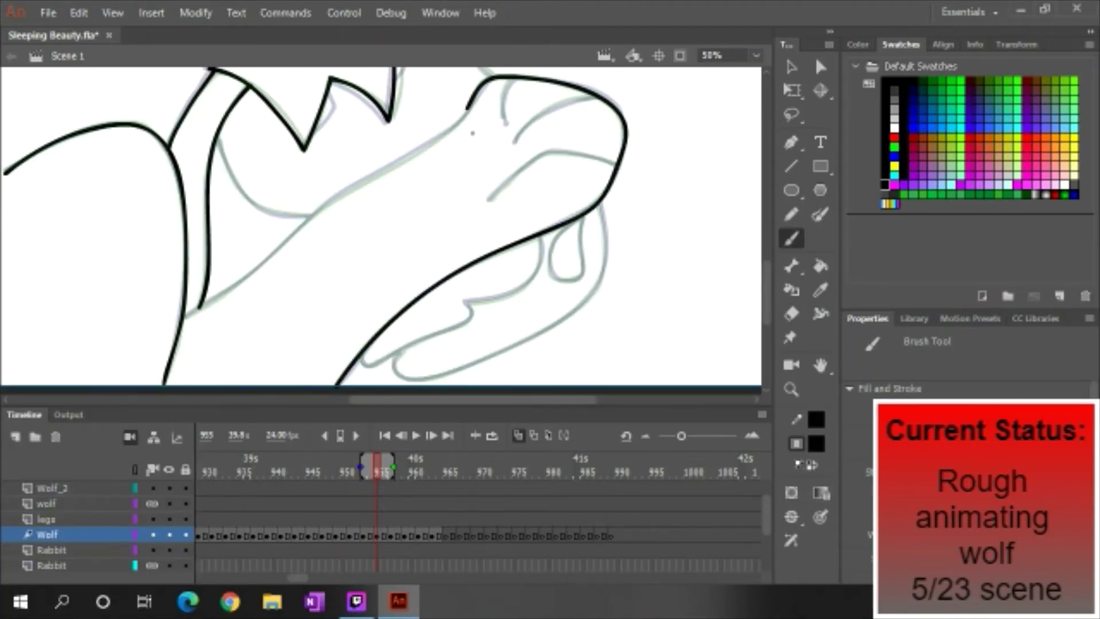
{"action": "left_click_drag", "start_coordinate": [599, 206], "coordinate": [401, 379]}
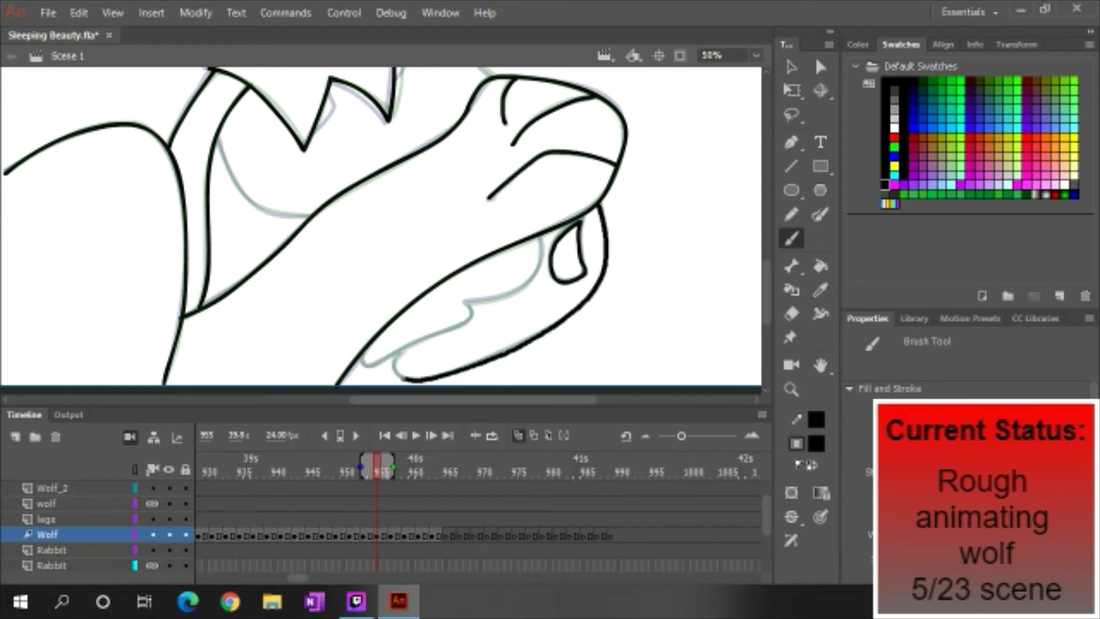
Finish the curled fingers, inner mouth curve, neck line and back outline on frame 955.
{"action": "scroll", "coordinate": [539, 303], "scroll_direction": "up", "scroll_amount": 3}
{"action": "key", "text": "ctrl+2"}
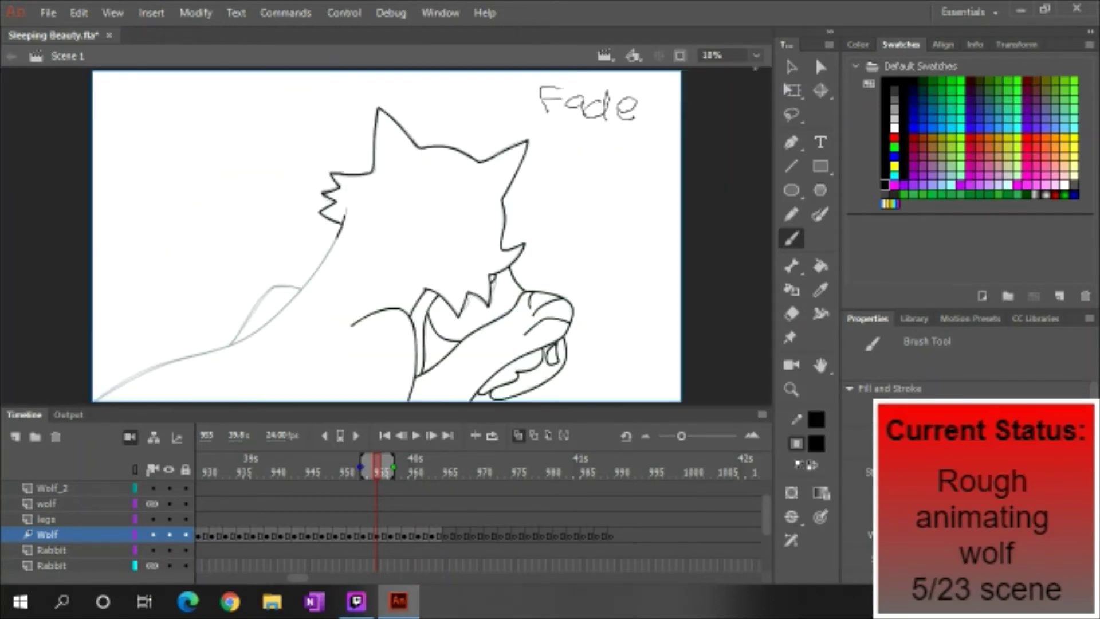
{"action": "scroll", "coordinate": [365, 269], "scroll_direction": "up", "scroll_amount": 3}
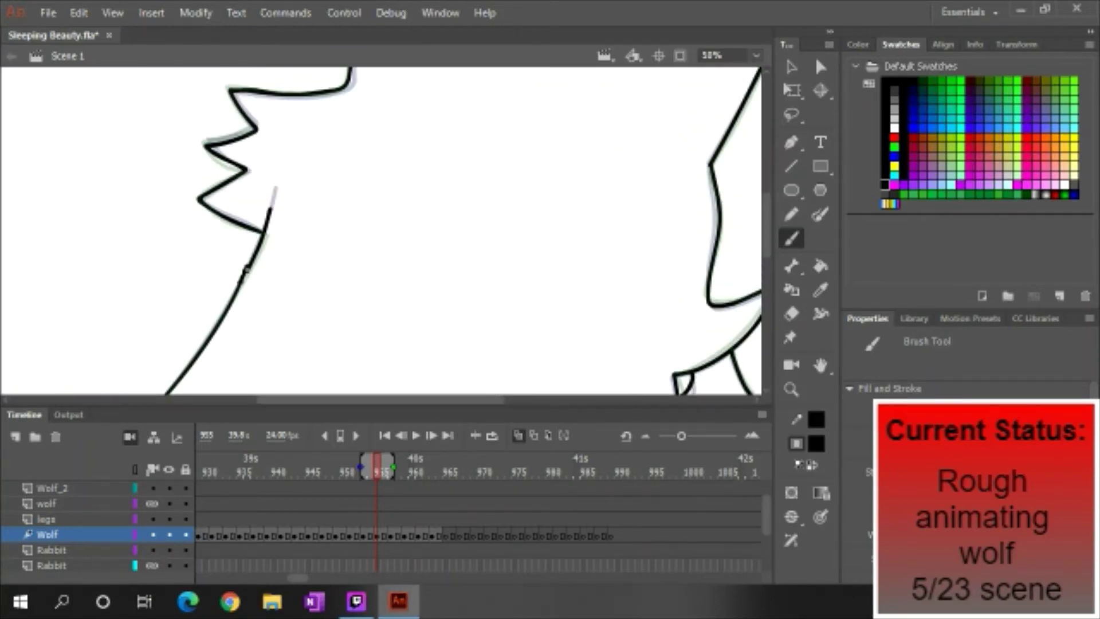
{"action": "key", "text": "ctrl+2"}
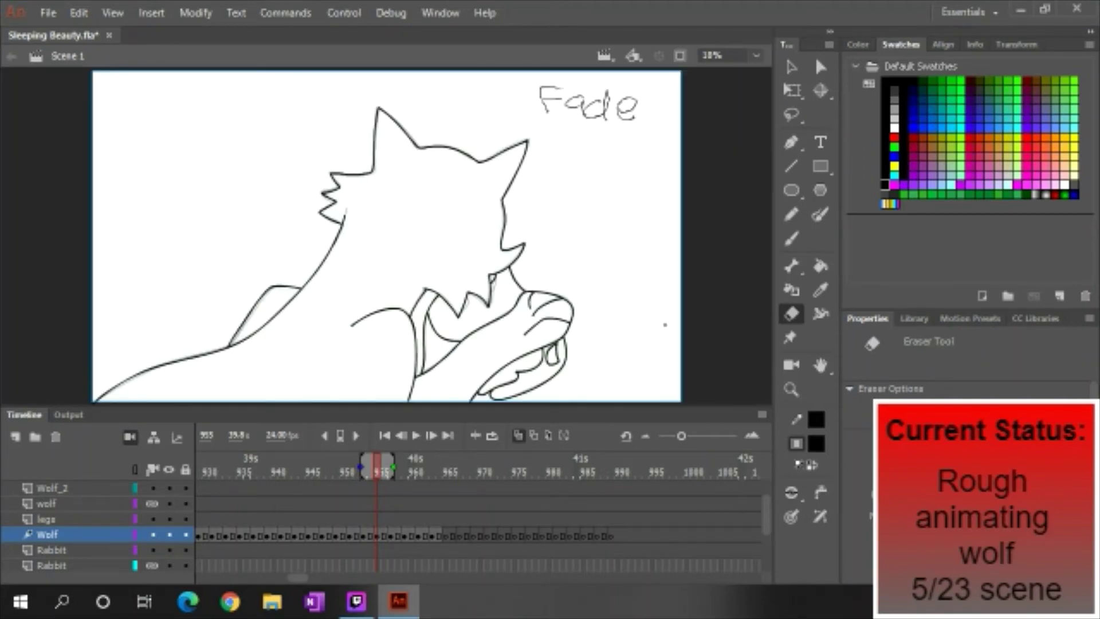
Set up frame 959 with onion skinning and trace both ears, the head top and the cheek fur.
{"action": "mouse_move", "coordinate": [375, 474]}
{"action": "left_mouse_down"}
{"action": "mouse_move", "coordinate": [321, 474]}
{"action": "mouse_move", "coordinate": [445, 469]}
{"action": "mouse_move", "coordinate": [311, 478]}
{"action": "mouse_move", "coordinate": [422, 462]}
{"action": "mouse_move", "coordinate": [412, 465]}
{"action": "left_mouse_up"}
{"action": "key", "text": "b"}
{"action": "left_click", "coordinate": [518, 435]}
{"action": "left_click", "coordinate": [756, 55]}
{"action": "left_click", "coordinate": [748, 152]}
{"action": "mouse_move", "coordinate": [588, 331]}
{"action": "left_mouse_down"}
{"action": "mouse_move", "coordinate": [679, 184]}
{"action": "mouse_move", "coordinate": [315, 153]}
{"action": "left_mouse_up"}
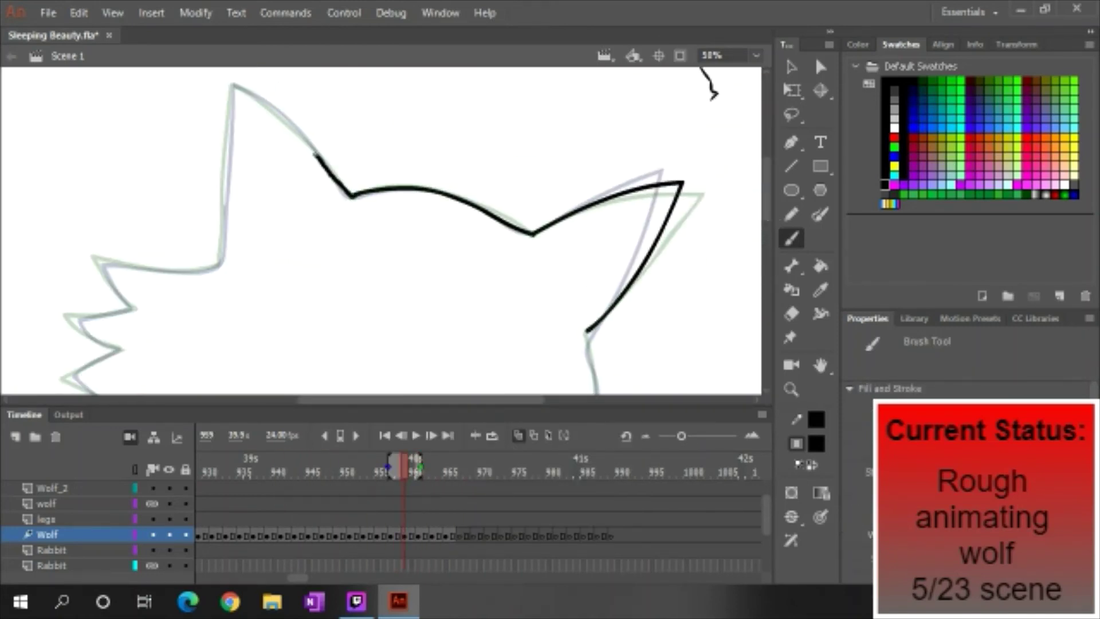
{"action": "scroll", "coordinate": [765, 249], "scroll_direction": "down", "scroll_amount": 3}
{"action": "scroll", "coordinate": [765, 249], "scroll_direction": "left", "scroll_amount": 2}
Draw the face profile, mouth fur, jaw lines and shoulder on frame 959.
{"action": "scroll", "coordinate": [768, 253], "scroll_direction": "down", "scroll_amount": 2}
{"action": "scroll", "coordinate": [768, 253], "scroll_direction": "right", "scroll_amount": 3}
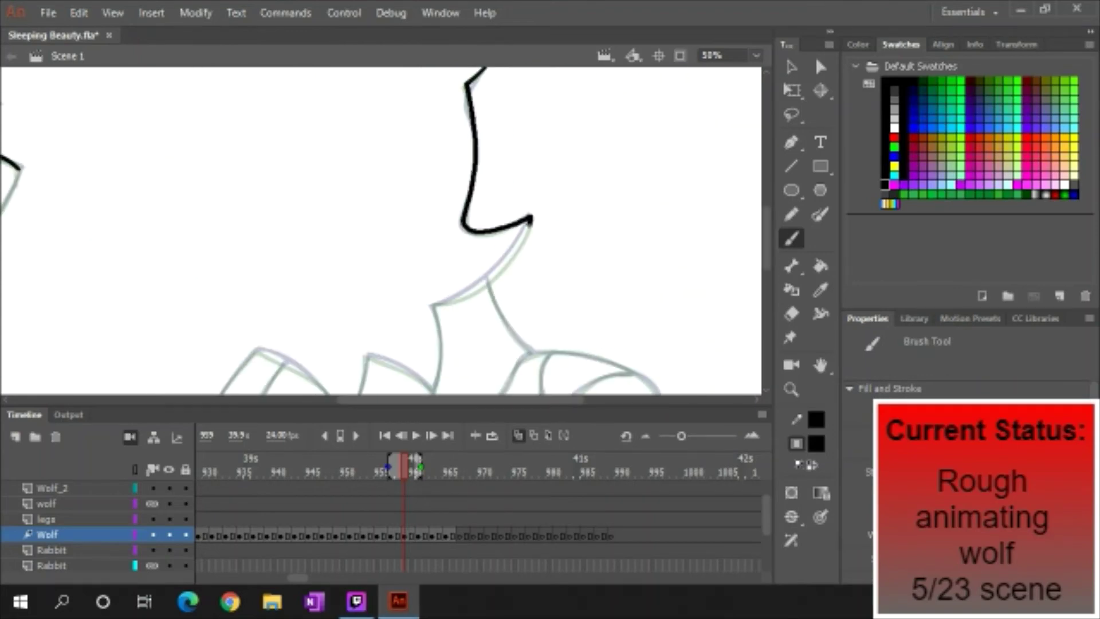
{"action": "scroll", "coordinate": [768, 253], "scroll_direction": "down", "scroll_amount": 4}
{"action": "left_click_drag", "start_coordinate": [356, 133], "coordinate": [321, 335]}
{"action": "scroll", "coordinate": [768, 282], "scroll_direction": "down", "scroll_amount": 2}
{"action": "left_click_drag", "start_coordinate": [135, 164], "coordinate": [287, 381]}
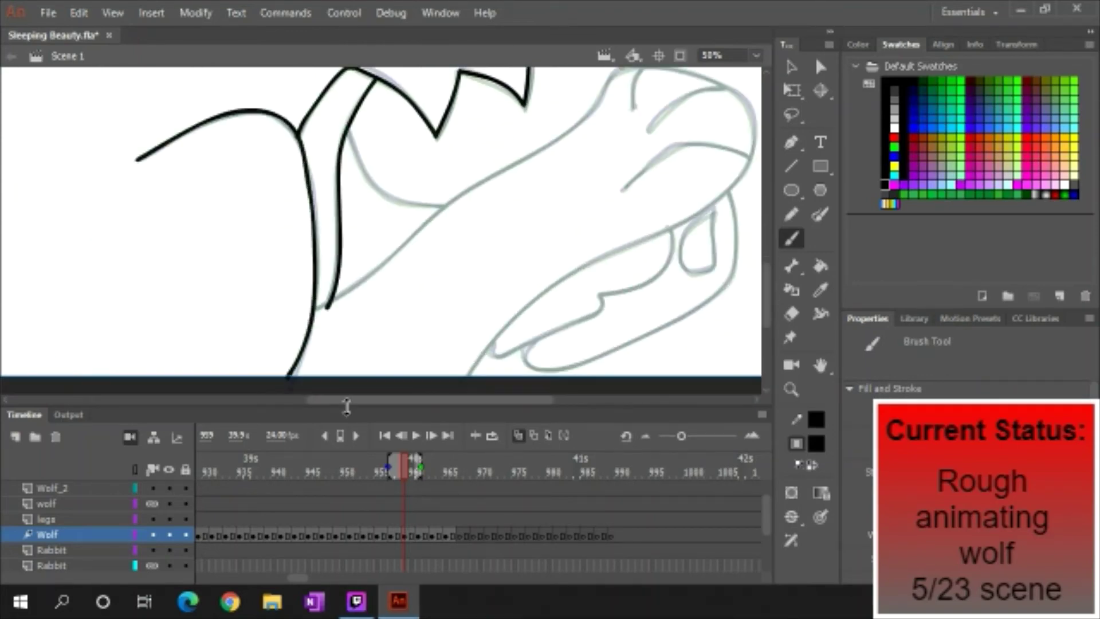
Ink the forearm, paw, curled fingers, inner mouth curve and back outline on frame 959.
{"action": "left_click_drag", "start_coordinate": [344, 401], "coordinate": [375, 401]}
{"action": "mouse_move", "coordinate": [378, 384]}
{"action": "left_mouse_down"}
{"action": "mouse_move", "coordinate": [516, 275]}
{"action": "mouse_move", "coordinate": [639, 204]}
{"action": "mouse_move", "coordinate": [225, 324]}
{"action": "left_mouse_up"}
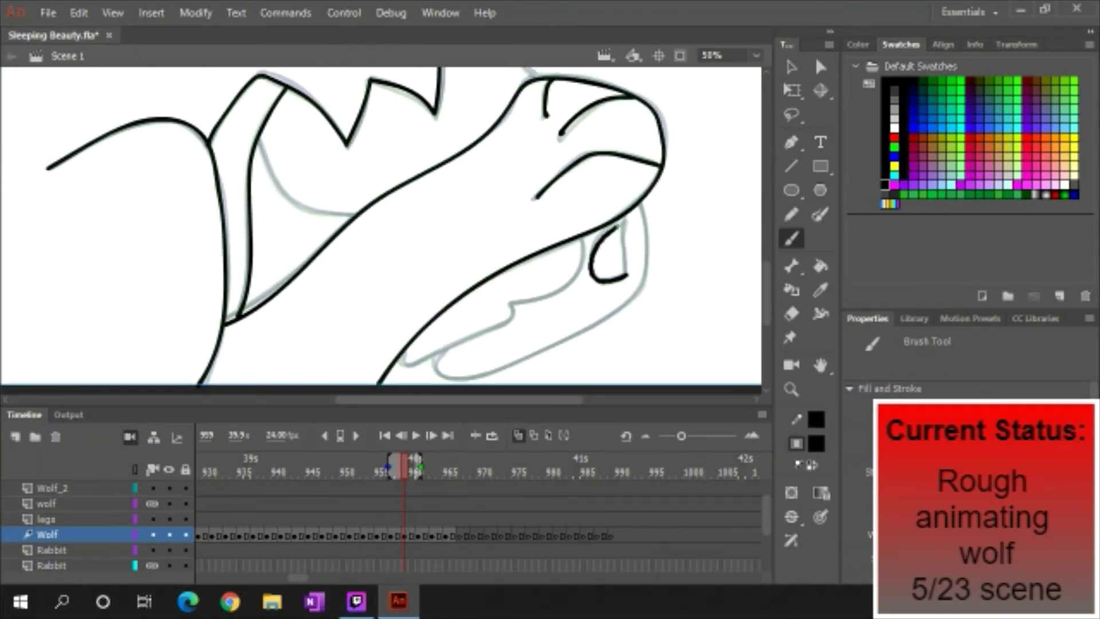
{"action": "scroll", "coordinate": [381, 229], "scroll_direction": "up", "scroll_amount": 3}
{"action": "scroll", "coordinate": [381, 229], "scroll_direction": "left", "scroll_amount": 3}
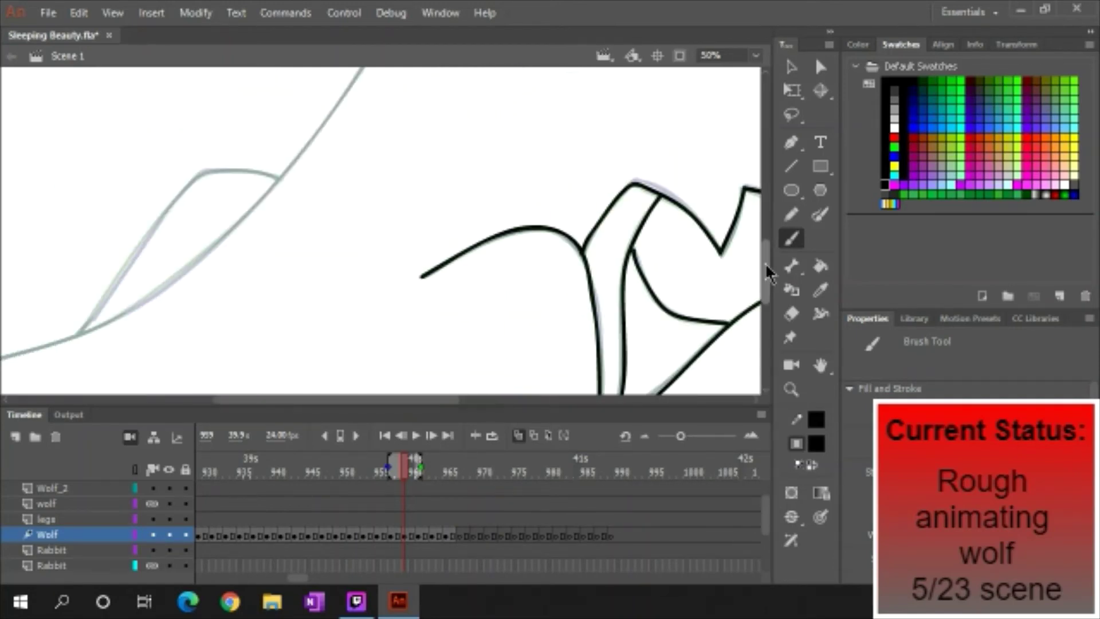
{"action": "key", "text": "ctrl+minus"}
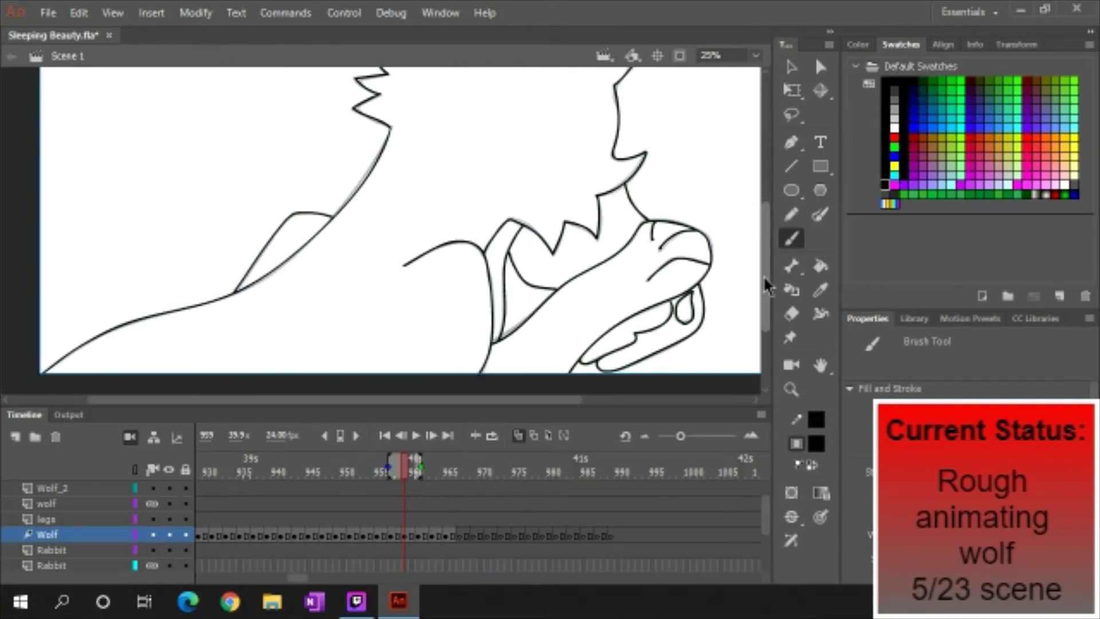
{"action": "key", "text": "ctrl+minus"}
Move to frame 964 with onion skinning and trace both ears, the head top and the cheek fur.
{"action": "left_click", "coordinate": [438, 535]}
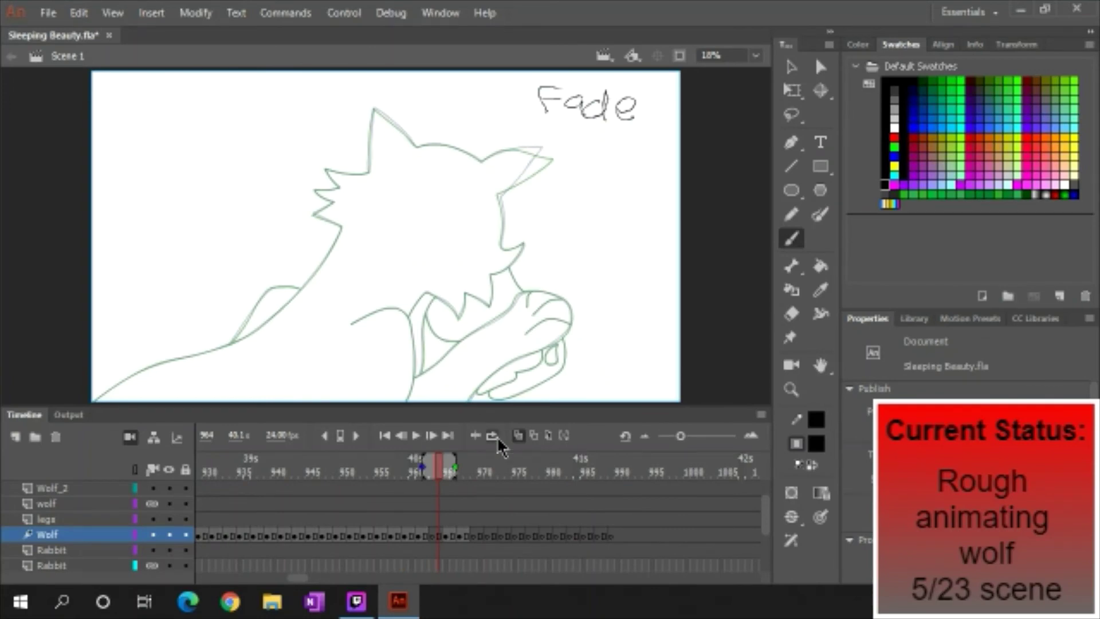
{"action": "key", "text": "ctrl+equal"}
{"action": "key", "text": "ctrl+equal"}
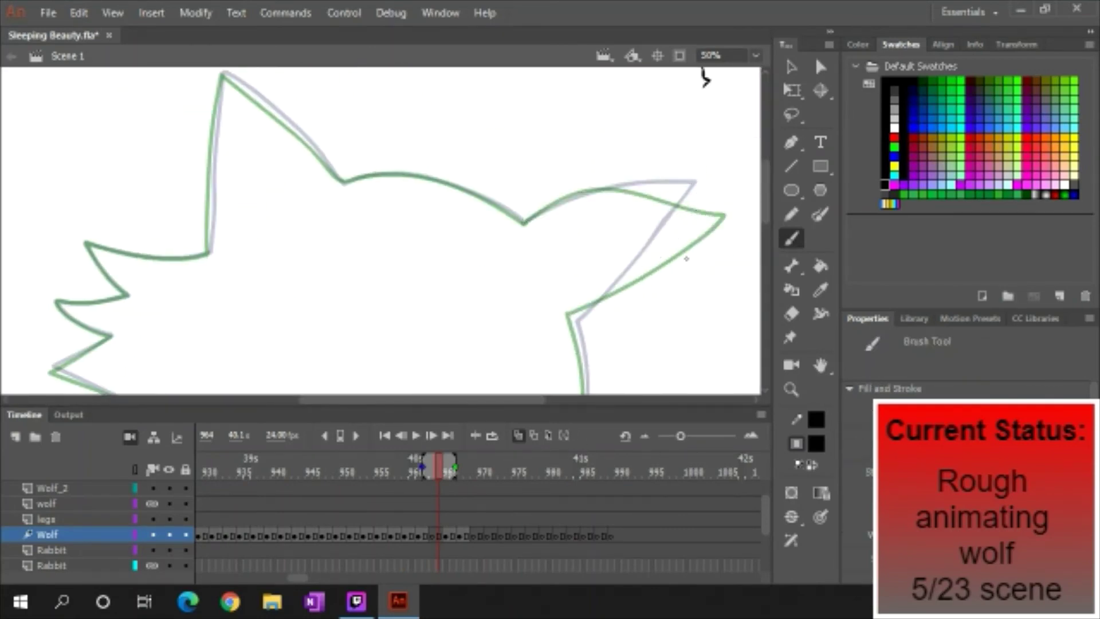
{"action": "left_click_drag", "start_coordinate": [522, 222], "coordinate": [712, 196]}
{"action": "scroll", "coordinate": [381, 229], "scroll_direction": "left", "scroll_amount": 3}
{"action": "left_click_drag", "start_coordinate": [658, 307], "coordinate": [737, 246]}
{"action": "left_click_drag", "start_coordinate": [421, 175], "coordinate": [607, 224]}
{"action": "left_click_drag", "start_coordinate": [304, 72], "coordinate": [425, 183]}
Draw the face profile, mouth fur, jaw lines and shoulder on frame 964.
{"action": "scroll", "coordinate": [381, 229], "scroll_direction": "down", "scroll_amount": 4}
{"action": "scroll", "coordinate": [770, 250], "scroll_direction": "down", "scroll_amount": 5}
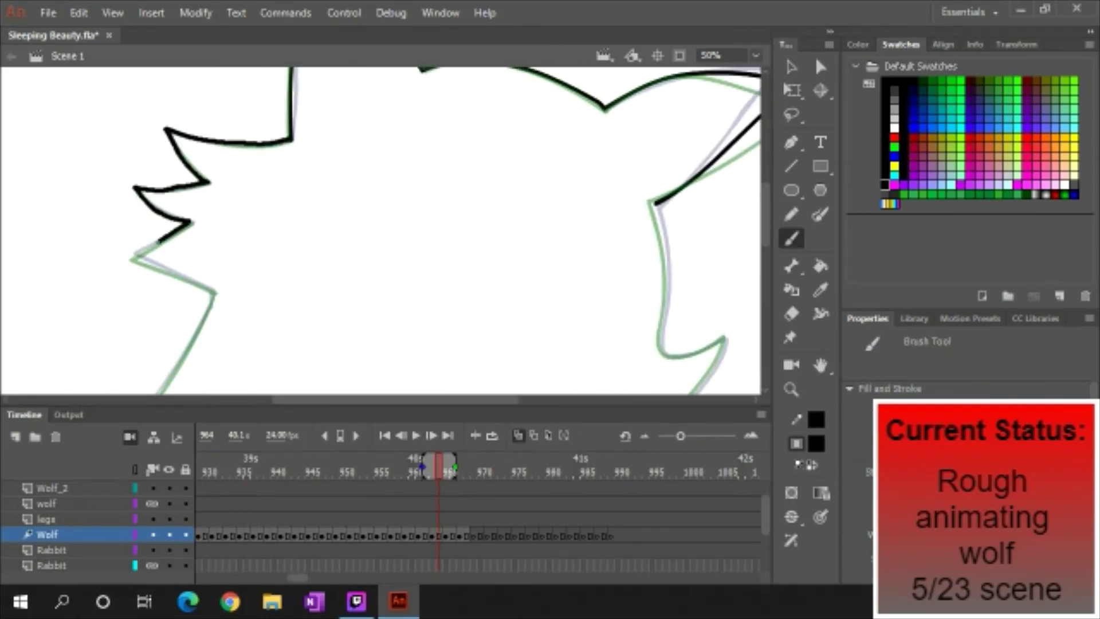
{"action": "scroll", "coordinate": [550, 248], "scroll_direction": "down", "scroll_amount": 3}
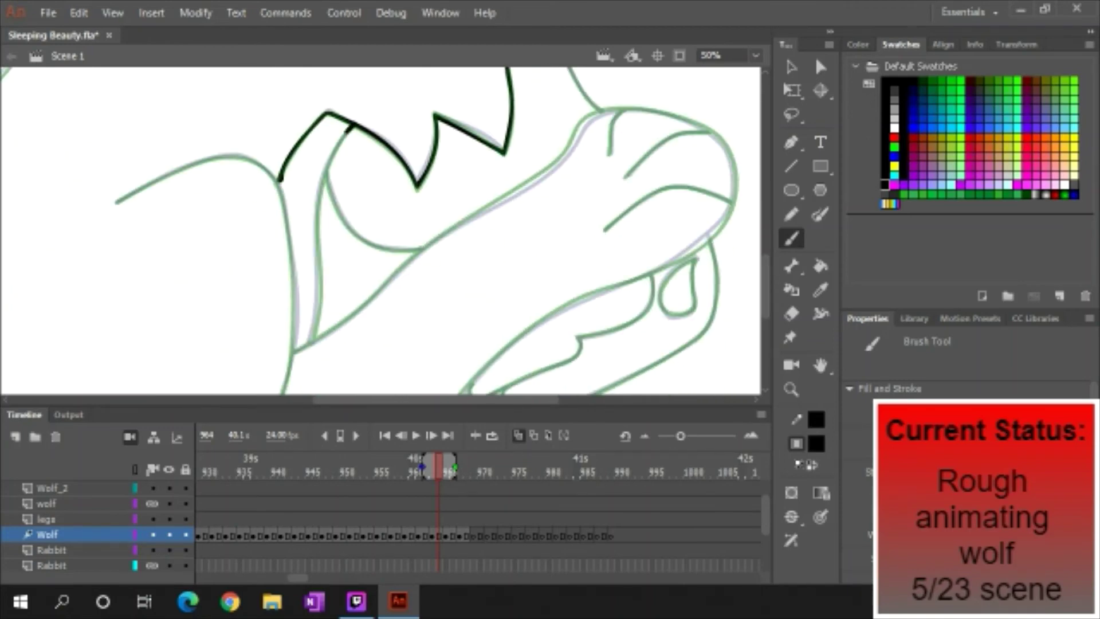
{"action": "left_click_drag", "start_coordinate": [352, 123], "coordinate": [309, 342]}
{"action": "scroll", "coordinate": [308, 341], "scroll_direction": "down", "scroll_amount": 1}
{"action": "left_click_drag", "start_coordinate": [279, 141], "coordinate": [270, 379]}
Ink the forearm, paw outline and knuckle lines on frame 964.
{"action": "left_click_drag", "start_coordinate": [447, 375], "coordinate": [714, 192]}
{"action": "left_click_drag", "start_coordinate": [306, 309], "coordinate": [734, 163]}
{"action": "scroll", "coordinate": [728, 166], "scroll_direction": "up", "scroll_amount": 2}
{"action": "left_click_drag", "start_coordinate": [604, 279], "coordinate": [730, 247]}
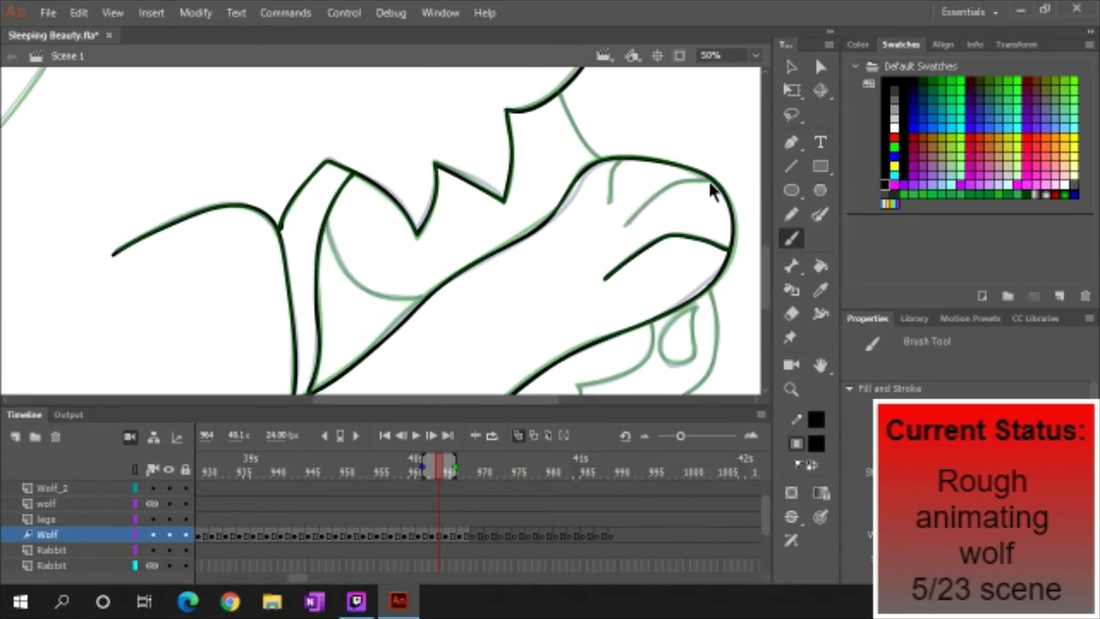
Finish the inner mouth curve, curled fingers and back outline on frame 964.
{"action": "left_click_drag", "start_coordinate": [325, 222], "coordinate": [418, 297]}
{"action": "scroll", "coordinate": [418, 297], "scroll_direction": "down", "scroll_amount": 2}
{"action": "left_click_drag", "start_coordinate": [668, 236], "coordinate": [694, 269]}
{"action": "mouse_move", "coordinate": [713, 209]}
{"action": "left_mouse_down"}
{"action": "mouse_move", "coordinate": [502, 367]}
{"action": "mouse_move", "coordinate": [656, 235]}
{"action": "left_mouse_up"}
{"action": "key", "text": "ctrl+minus"}
{"action": "left_click_drag", "start_coordinate": [343, 408], "coordinate": [342, 422]}
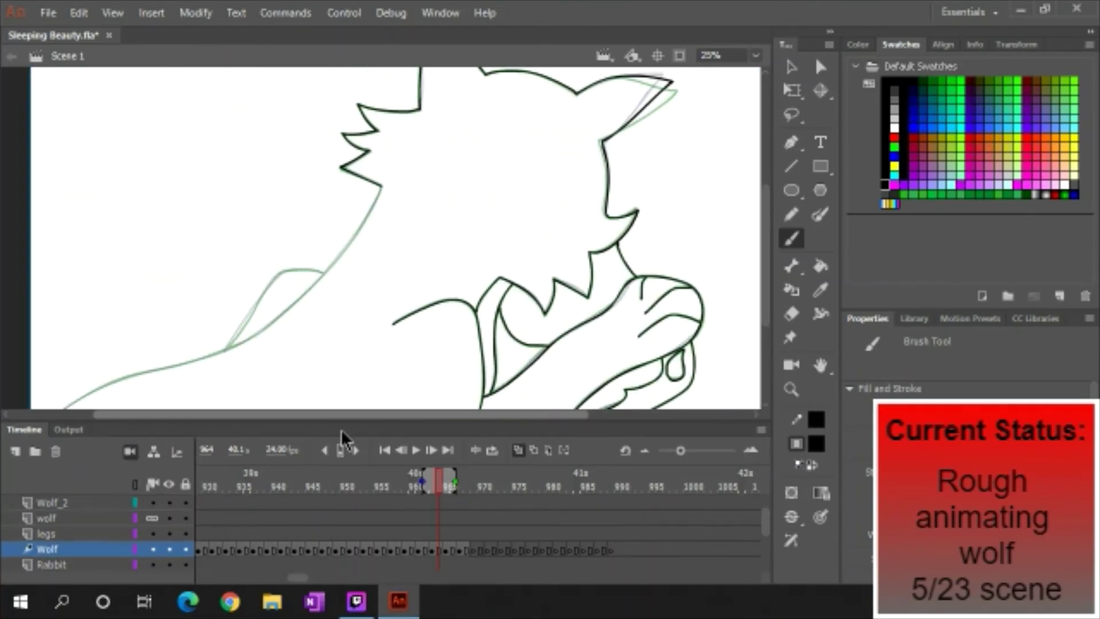
{"action": "scroll", "coordinate": [366, 205], "scroll_direction": "down", "scroll_amount": 1}
{"action": "key", "text": "ctrl+2"}
Scrub through the wolf's frames between 937 and 968 to review the animation.
{"action": "left_click", "coordinate": [248, 508]}
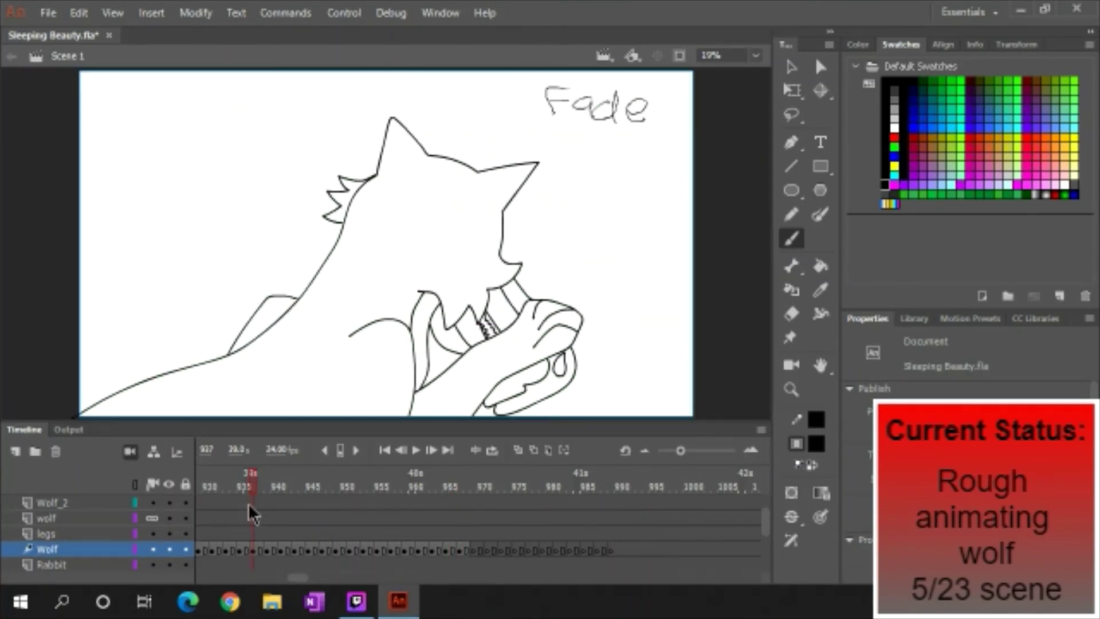
{"action": "left_click_drag", "start_coordinate": [297, 577], "coordinate": [290, 580]}
{"action": "left_click", "coordinate": [682, 487]}
{"action": "left_click_drag", "start_coordinate": [677, 479], "coordinate": [390, 477]}
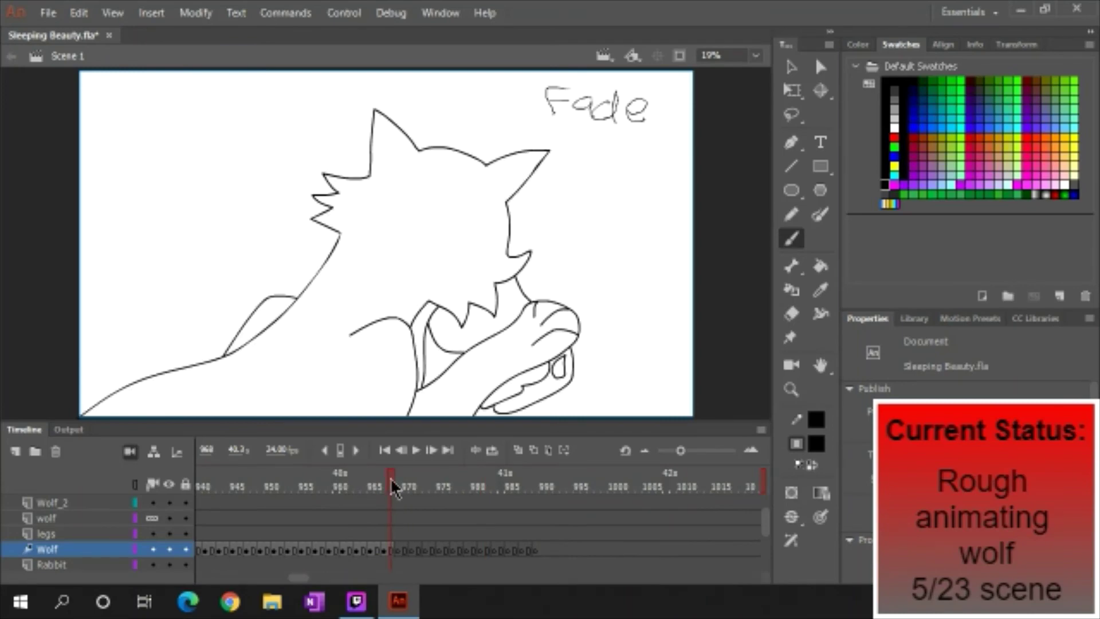
On frame 989, widen the onion skin range back to the last finished drawing and trace the shoulder, forearm, paw, fingers, inner mouth curve and neck line.
{"action": "scroll", "coordinate": [765, 528], "scroll_direction": "down", "scroll_amount": 4}
{"action": "left_click", "coordinate": [673, 482]}
{"action": "scroll", "coordinate": [672, 486], "scroll_direction": "up", "scroll_amount": 4}
{"action": "left_click_drag", "start_coordinate": [673, 486], "coordinate": [545, 487]}
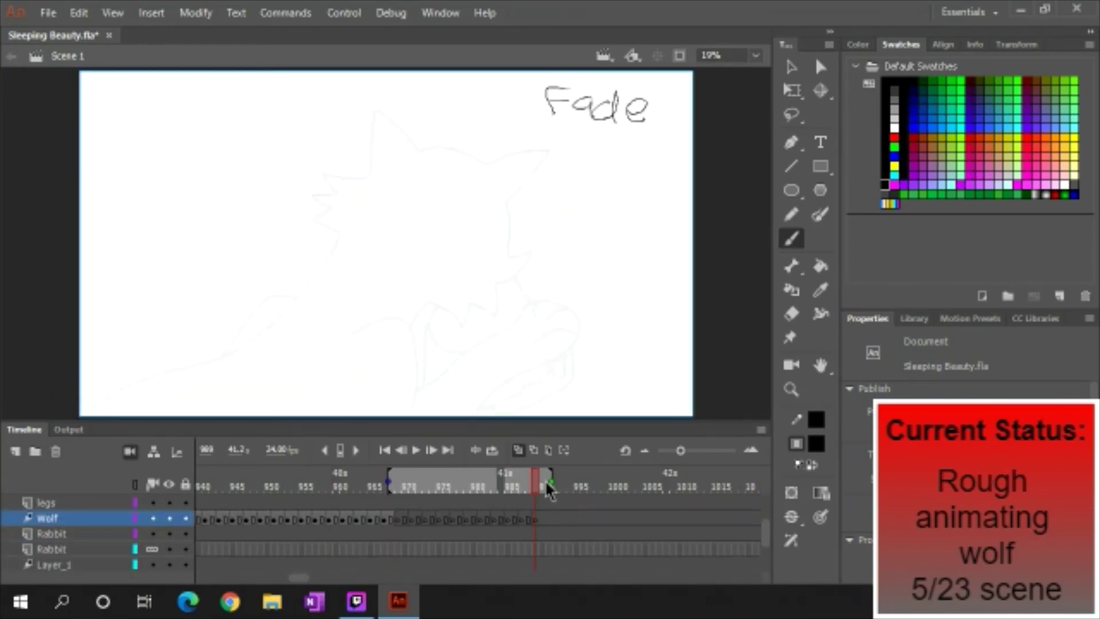
{"action": "left_click_drag", "start_coordinate": [351, 333], "coordinate": [411, 416]}
{"action": "left_click_drag", "start_coordinate": [419, 389], "coordinate": [474, 415]}
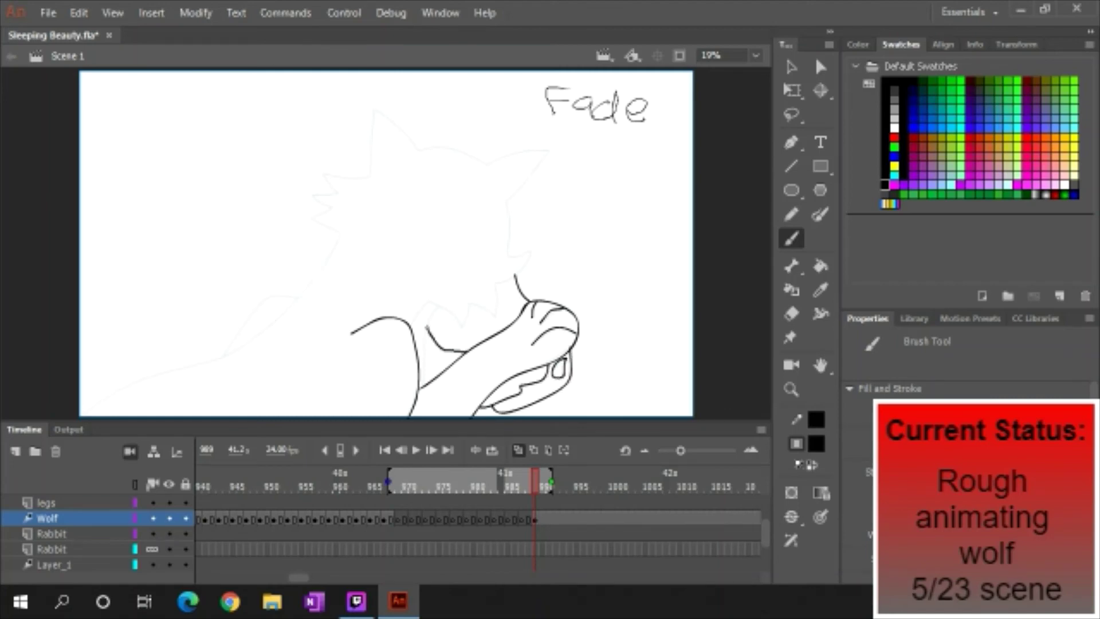
Move to frame 970 and draw the ears, head top, face profile, mouth fur and inner jaw line.
{"action": "left_click", "coordinate": [405, 486]}
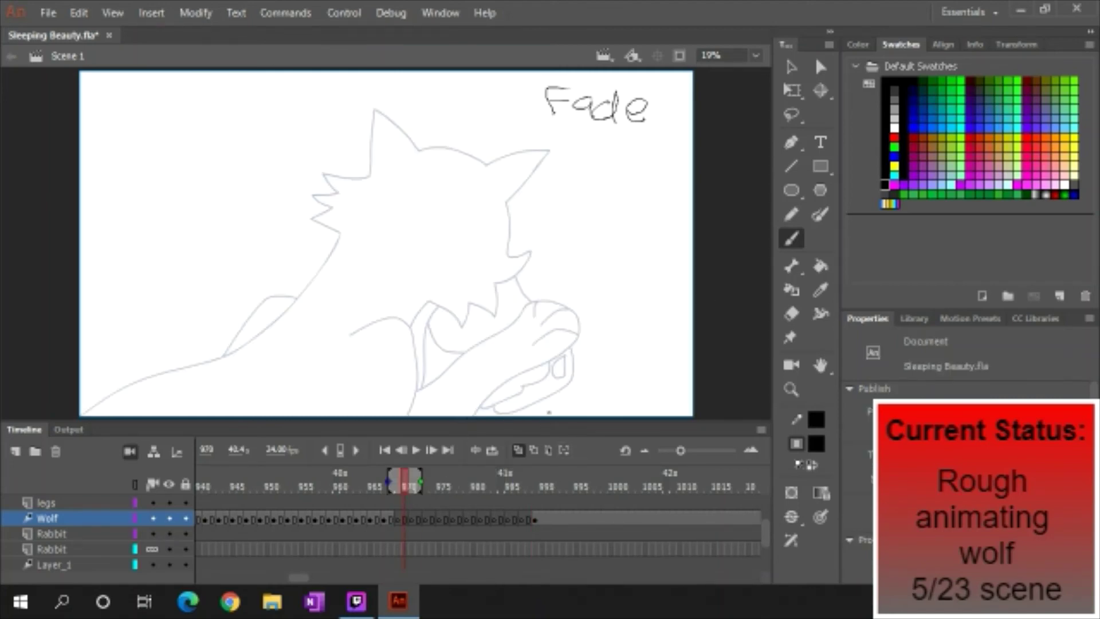
{"action": "left_click_drag", "start_coordinate": [337, 290], "coordinate": [474, 221]}
{"action": "mouse_move", "coordinate": [449, 140]}
{"action": "left_mouse_down"}
{"action": "mouse_move", "coordinate": [508, 69]}
{"action": "mouse_move", "coordinate": [503, 172]}
{"action": "left_mouse_up"}
{"action": "mouse_move", "coordinate": [627, 154]}
{"action": "left_mouse_down"}
{"action": "mouse_move", "coordinate": [330, 287]}
{"action": "mouse_move", "coordinate": [298, 352]}
{"action": "left_mouse_up"}
{"action": "scroll", "coordinate": [378, 230], "scroll_direction": "down", "scroll_amount": 3}
{"action": "left_click_drag", "start_coordinate": [319, 86], "coordinate": [331, 320]}
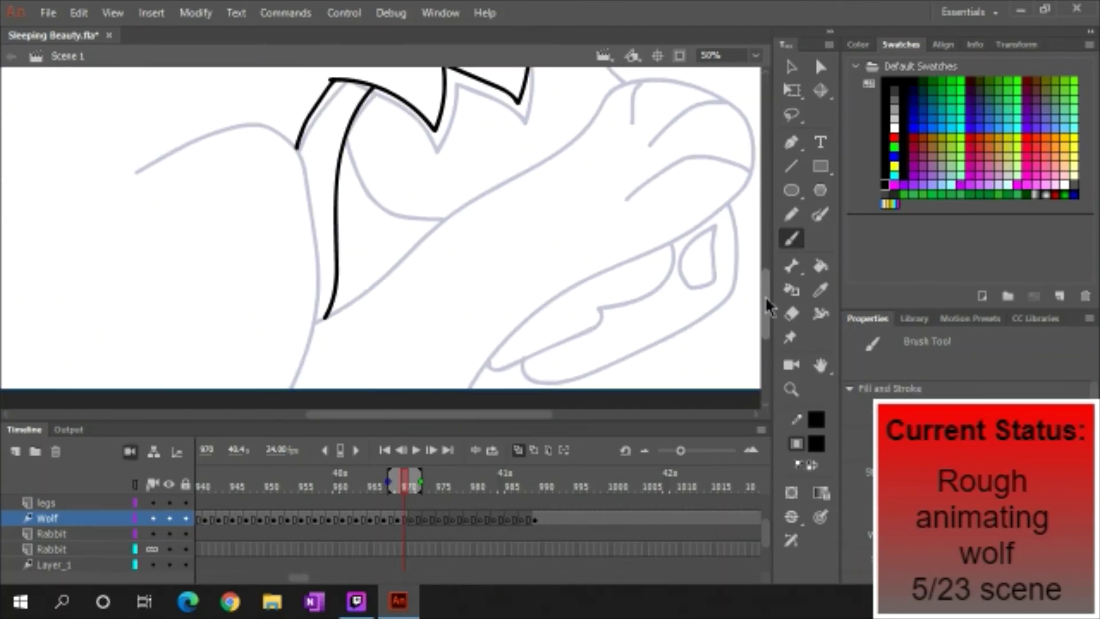
Draw the shoulder, forearm, paw outline and knuckle lines on frame 970.
{"action": "left_click_drag", "start_coordinate": [290, 98], "coordinate": [278, 393]}
{"action": "scroll", "coordinate": [378, 229], "scroll_direction": "right", "scroll_amount": 1}
{"action": "left_click_drag", "start_coordinate": [501, 103], "coordinate": [212, 326]}
{"action": "left_click_drag", "start_coordinate": [35, 175], "coordinate": [212, 321]}
{"action": "left_click_drag", "start_coordinate": [501, 103], "coordinate": [649, 182]}
{"action": "left_click_drag", "start_coordinate": [641, 189], "coordinate": [367, 392]}
{"action": "left_click_drag", "start_coordinate": [551, 150], "coordinate": [636, 106]}
{"action": "left_click_drag", "start_coordinate": [533, 86], "coordinate": [533, 129]}
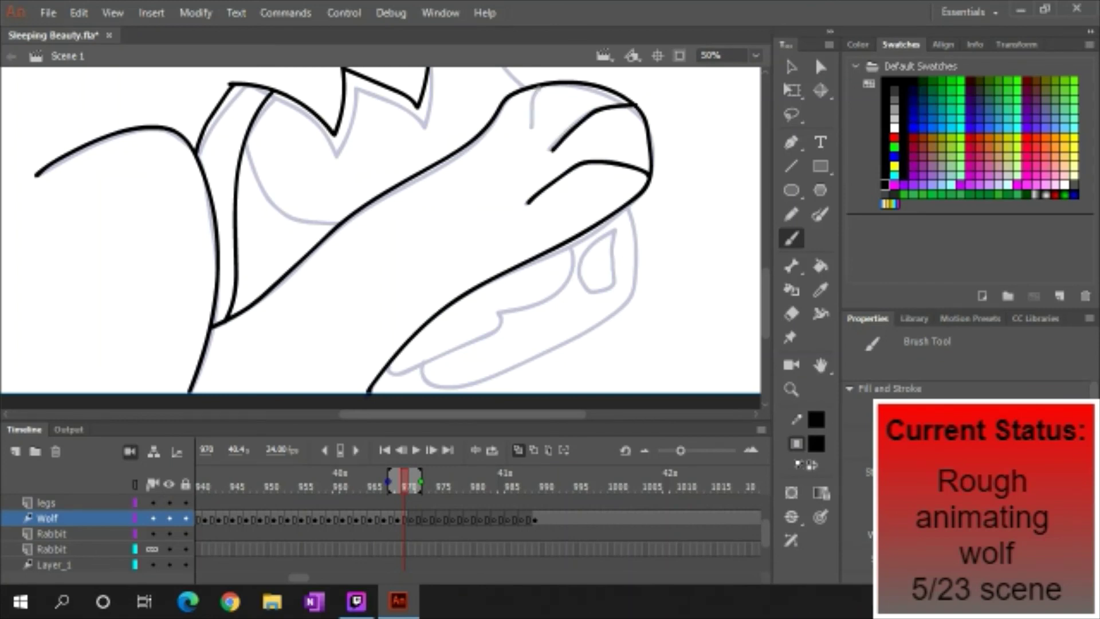
Ink the curled fingers, inner mouth curve and neck line on frame 970.
{"action": "key", "text": "e"}
{"action": "key", "text": "b"}
{"action": "left_click_drag", "start_coordinate": [613, 229], "coordinate": [611, 270]}
{"action": "left_click_drag", "start_coordinate": [424, 363], "coordinate": [630, 206]}
{"action": "scroll", "coordinate": [379, 229], "scroll_direction": "up", "scroll_amount": 5}
{"action": "scroll", "coordinate": [378, 229], "scroll_direction": "left", "scroll_amount": 1}
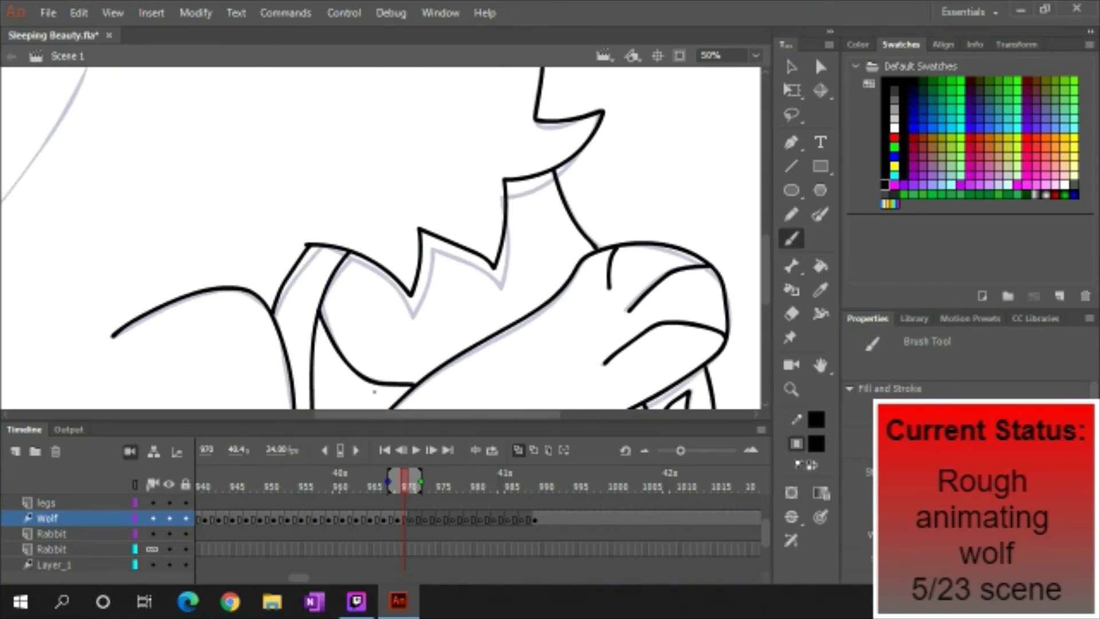
Undo the first cheek fur stroke on frame 970, then redraw the cheek fur and add the back outline.
{"action": "scroll", "coordinate": [731, 258], "scroll_direction": "up", "scroll_amount": 3}
{"action": "scroll", "coordinate": [731, 258], "scroll_direction": "left", "scroll_amount": 1}
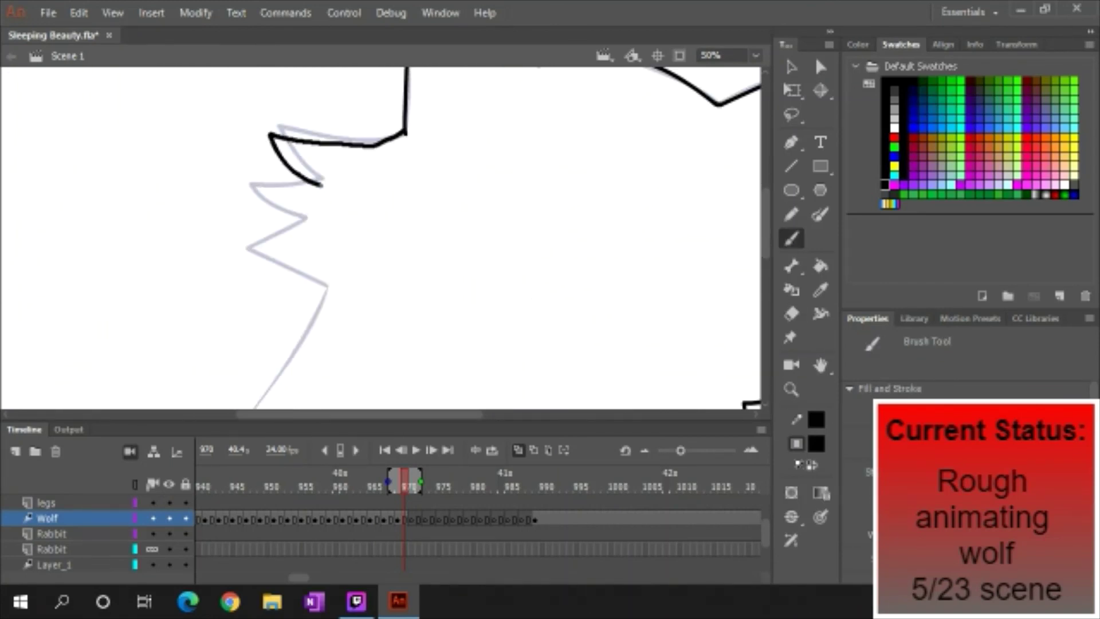
{"action": "key", "text": "ctrl+z"}
{"action": "left_click_drag", "start_coordinate": [406, 133], "coordinate": [307, 170]}
{"action": "key", "text": "ctrl+minus"}
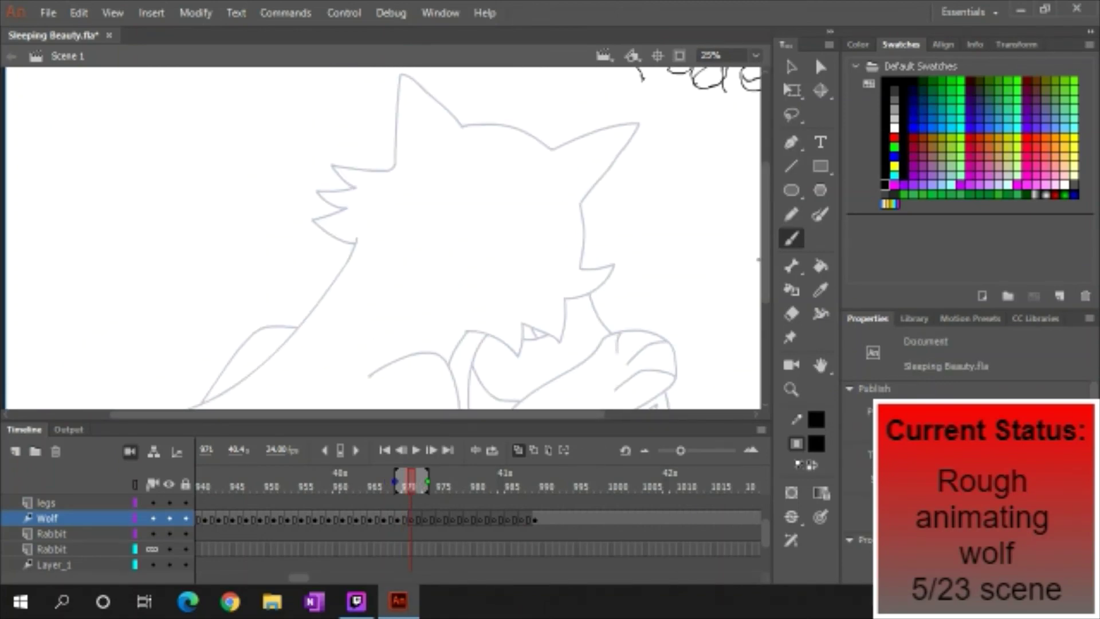
On frame 971, draw both ears, the head top, cheek fur and face profile over the onion-skinned outline.
{"action": "key", "text": "ctrl+="}
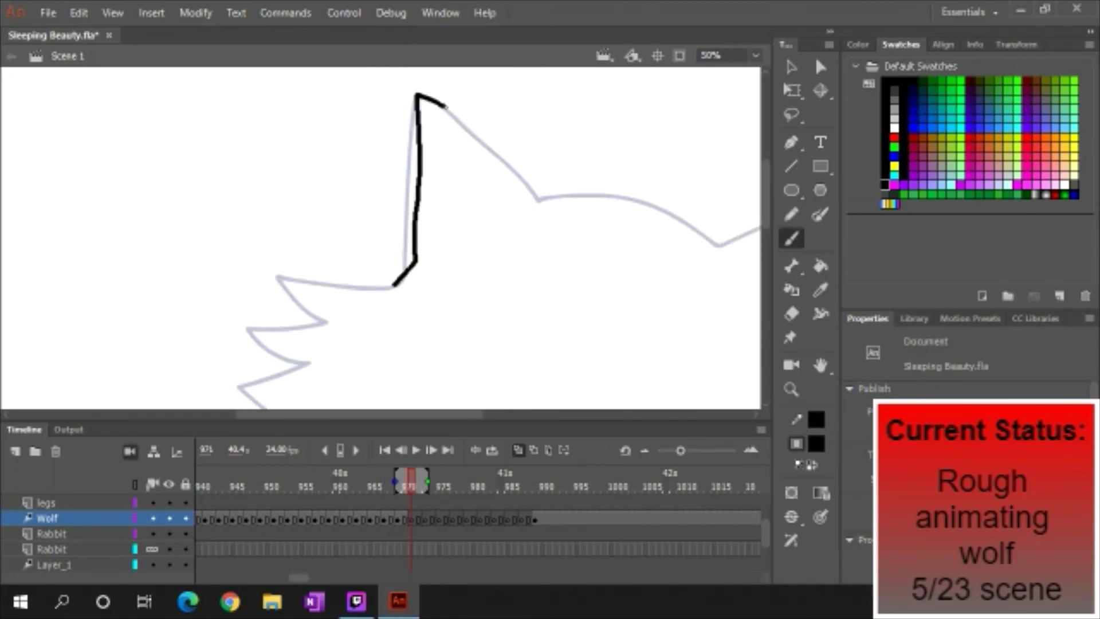
{"action": "scroll", "coordinate": [783, 77], "scroll_direction": "down", "scroll_amount": 3}
{"action": "scroll", "coordinate": [556, 412], "scroll_direction": "right", "scroll_amount": 3}
{"action": "scroll", "coordinate": [555, 412], "scroll_direction": "up", "scroll_amount": 3}
{"action": "scroll", "coordinate": [531, 243], "scroll_direction": "down", "scroll_amount": 6}
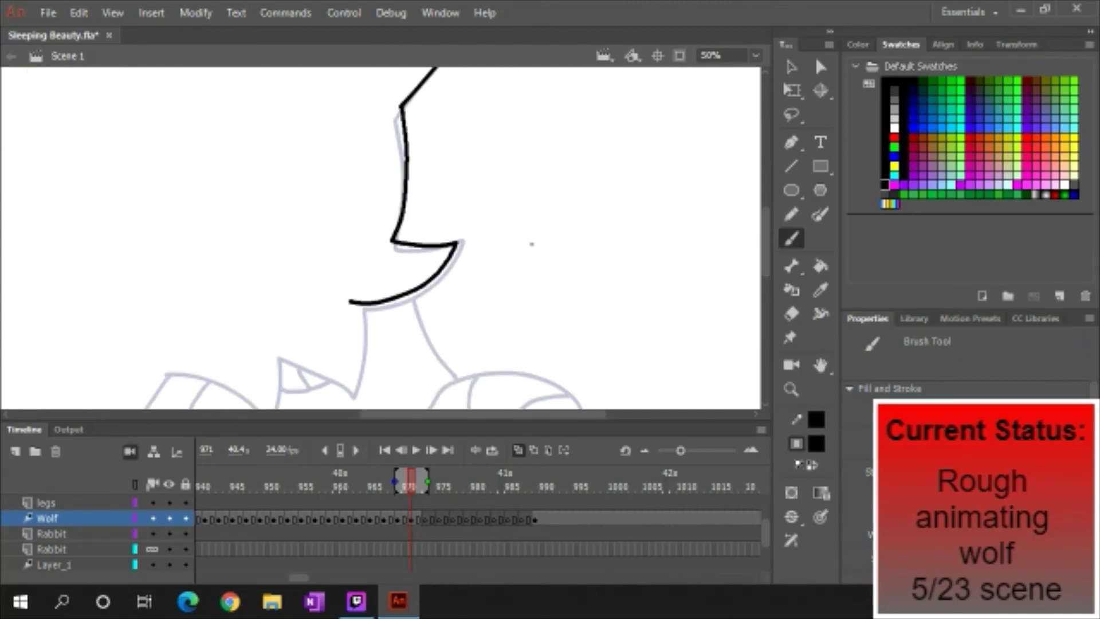
Draw the mouth fur, jaw lines, the small opening with its inner lines and the inner mouth curve on frame 971.
{"action": "scroll", "coordinate": [367, 143], "scroll_direction": "left", "scroll_amount": 2}
{"action": "left_click_drag", "start_coordinate": [367, 142], "coordinate": [344, 361]}
{"action": "scroll", "coordinate": [344, 361], "scroll_direction": "up", "scroll_amount": 2}
{"action": "left_click_drag", "start_coordinate": [439, 255], "coordinate": [515, 243]}
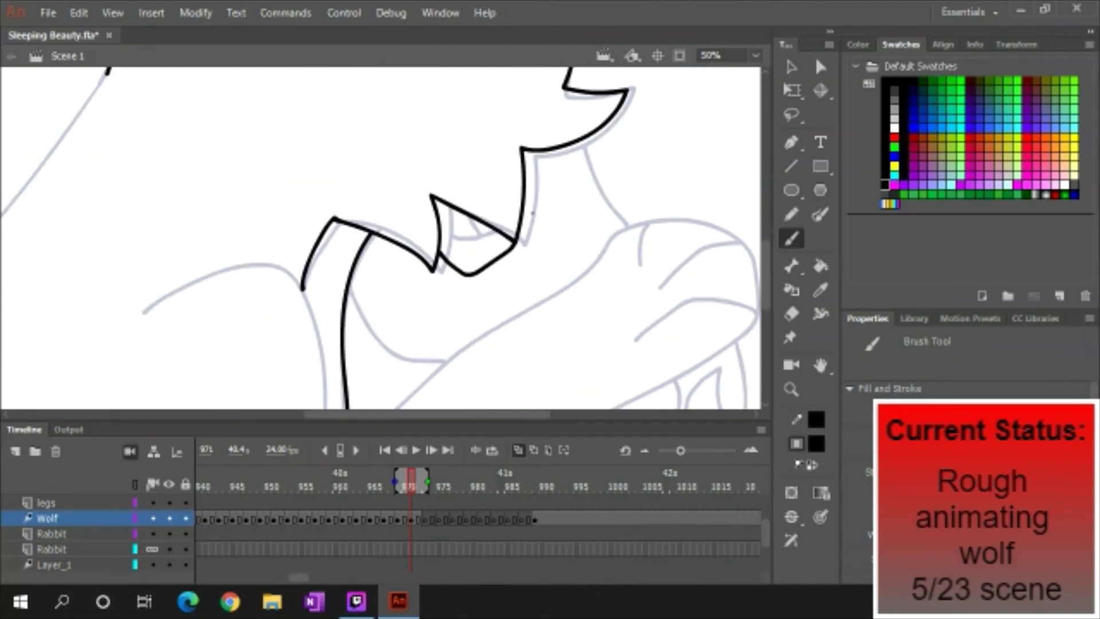
{"action": "left_click_drag", "start_coordinate": [449, 206], "coordinate": [496, 257]}
{"action": "left_click_drag", "start_coordinate": [350, 282], "coordinate": [447, 357]}
Ink the shoulder, forearm, paw outline and knuckle lines on frame 971.
{"action": "scroll", "coordinate": [381, 238], "scroll_direction": "down", "scroll_amount": 3}
{"action": "left_click_drag", "start_coordinate": [138, 123], "coordinate": [301, 95]}
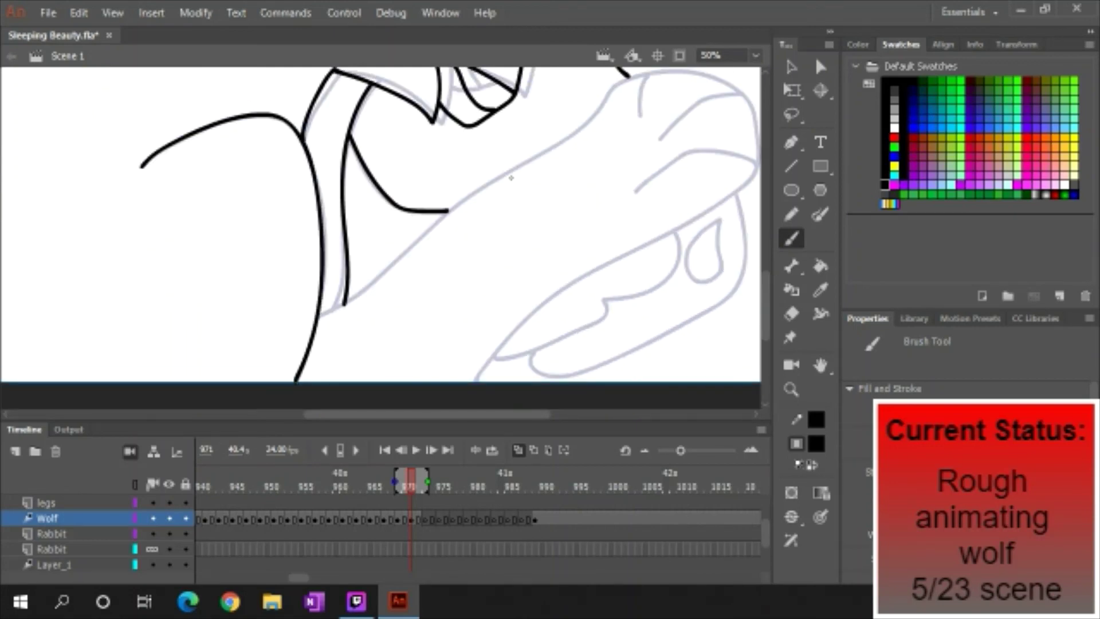
{"action": "left_click_drag", "start_coordinate": [625, 80], "coordinate": [378, 381]}
{"action": "left_click_drag", "start_coordinate": [221, 315], "coordinate": [639, 93]}
{"action": "left_click_drag", "start_coordinate": [538, 192], "coordinate": [659, 160]}
{"action": "left_click_drag", "start_coordinate": [564, 138], "coordinate": [642, 94]}
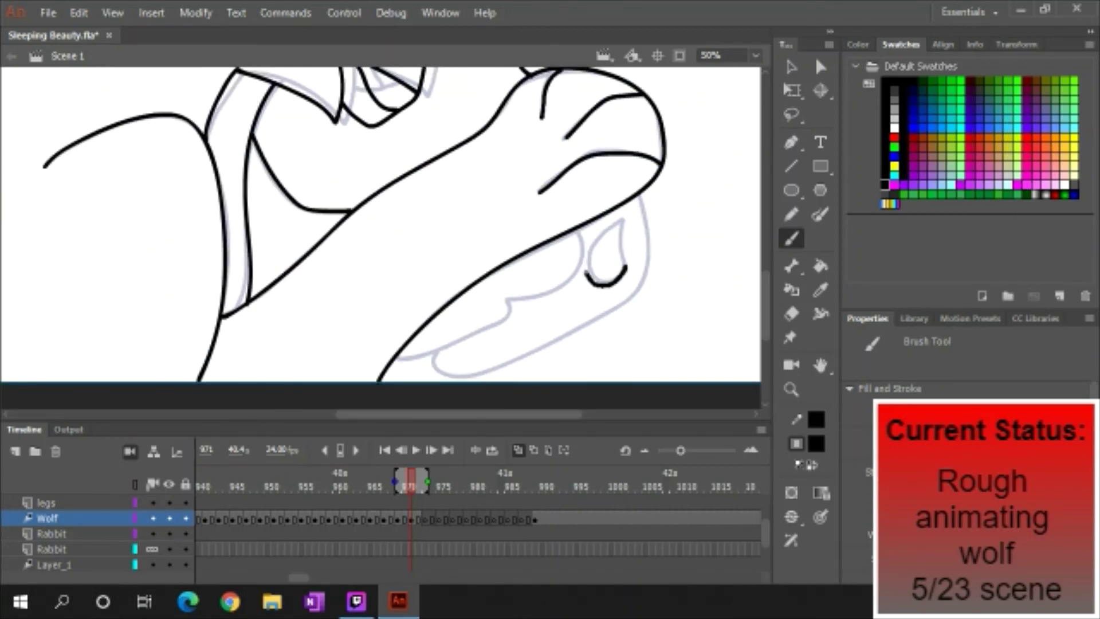
Finish the curled fingers, back outline and the hump behind the back on frame 971.
{"action": "left_click_drag", "start_coordinate": [590, 218], "coordinate": [628, 284]}
{"action": "left_click_drag", "start_coordinate": [647, 198], "coordinate": [436, 378]}
{"action": "key", "text": "ctrl+minus"}
{"action": "left_click_drag", "start_coordinate": [77, 373], "coordinate": [418, 155]}
{"action": "left_click_drag", "start_coordinate": [272, 293], "coordinate": [369, 217]}
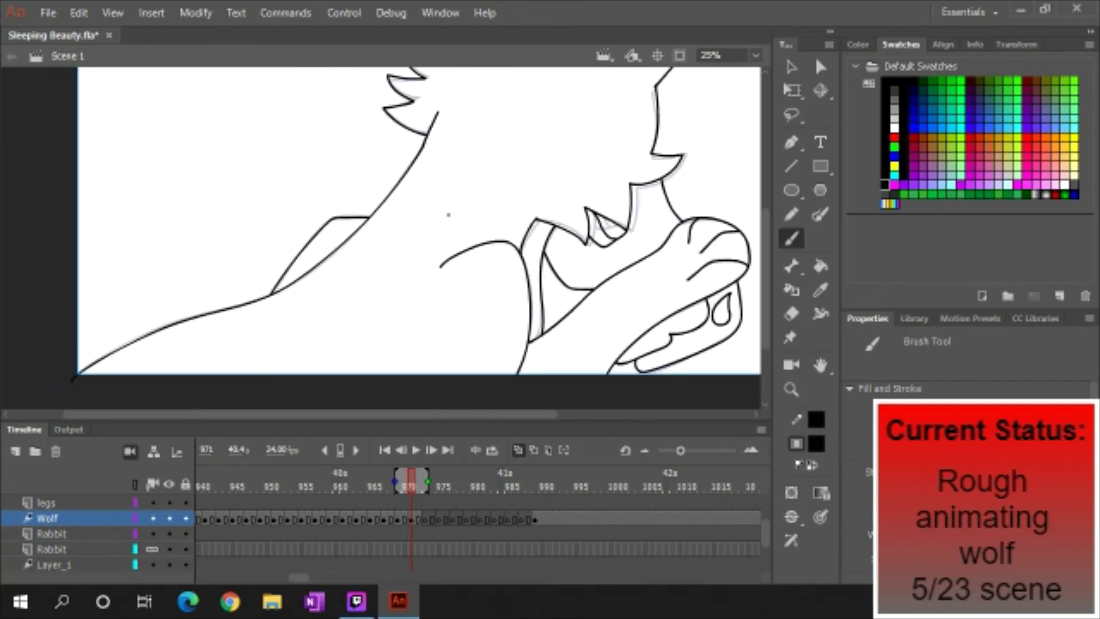